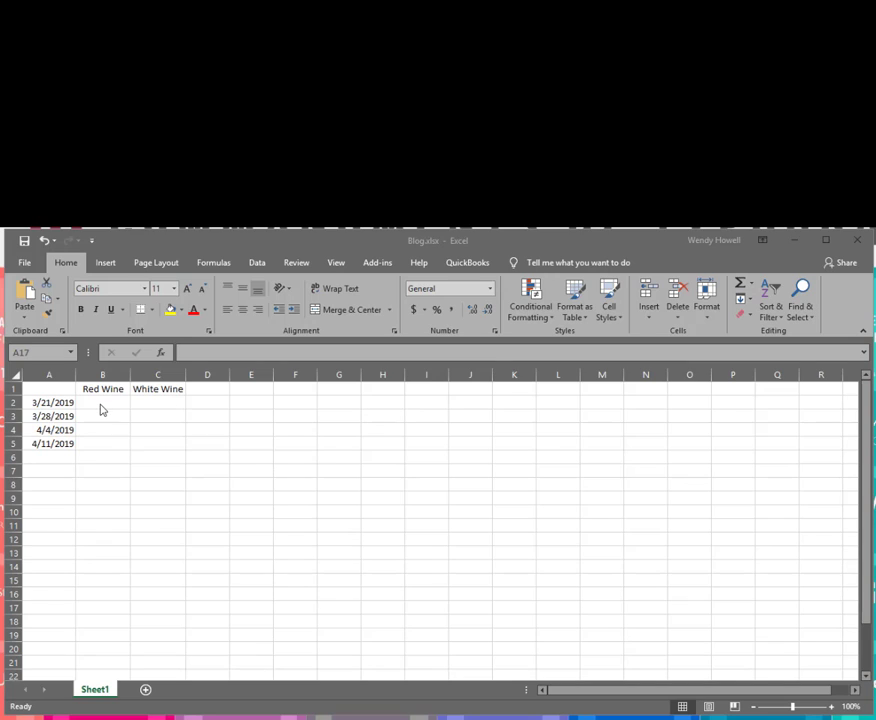
Enter 9 under Red Wine and 6 under White Wine for 3/21/2019, then check both values.
{"action": "left_click", "coordinate": [102, 404]}
{"action": "left_click", "coordinate": [117, 402]}
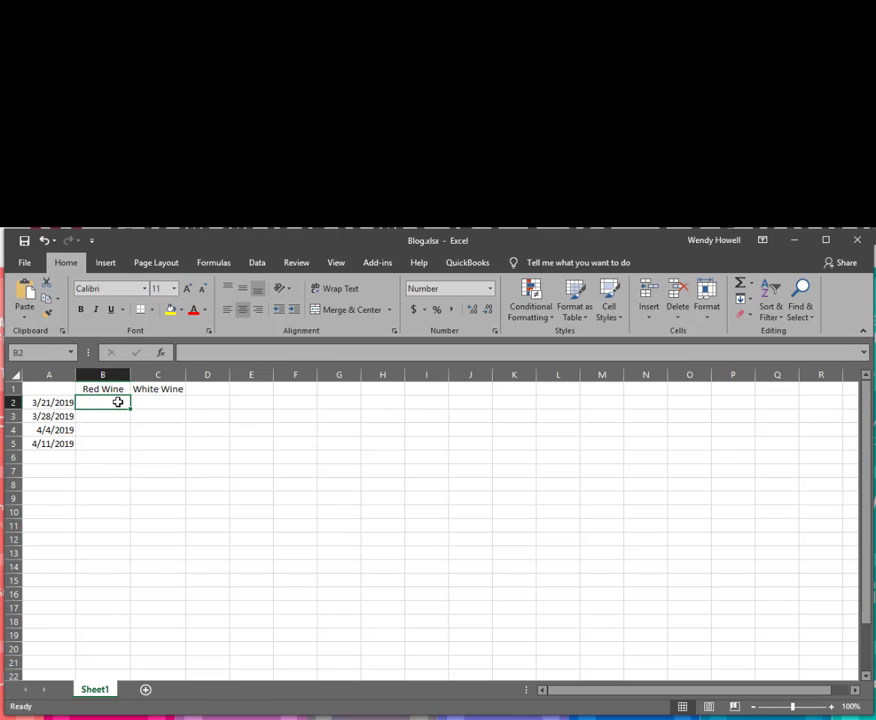
{"action": "type", "text": "9"}
{"action": "key", "text": "Tab"}
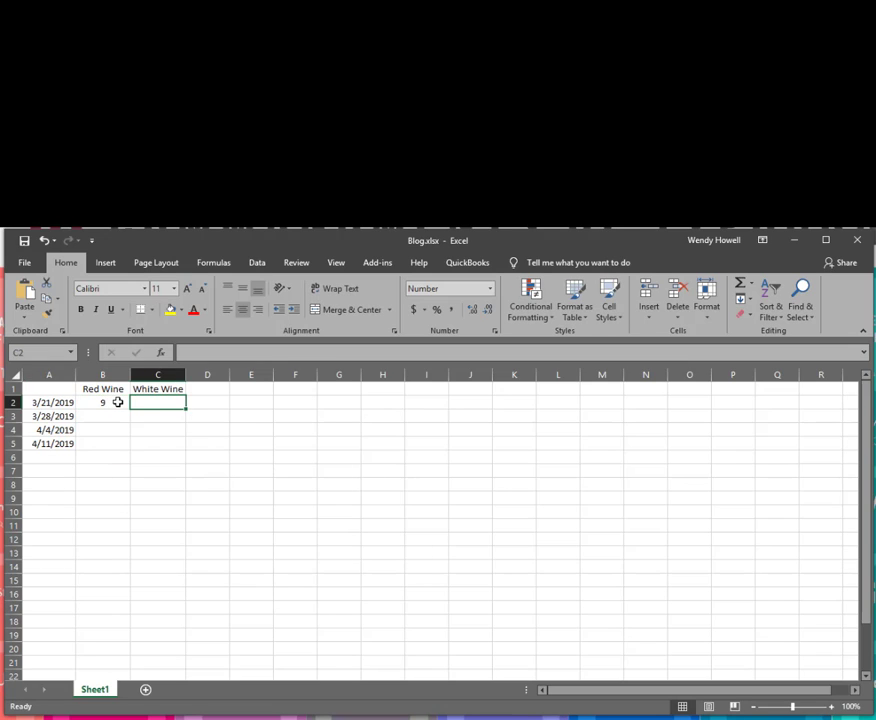
{"action": "type", "text": "6"}
{"action": "key", "text": "Tab"}
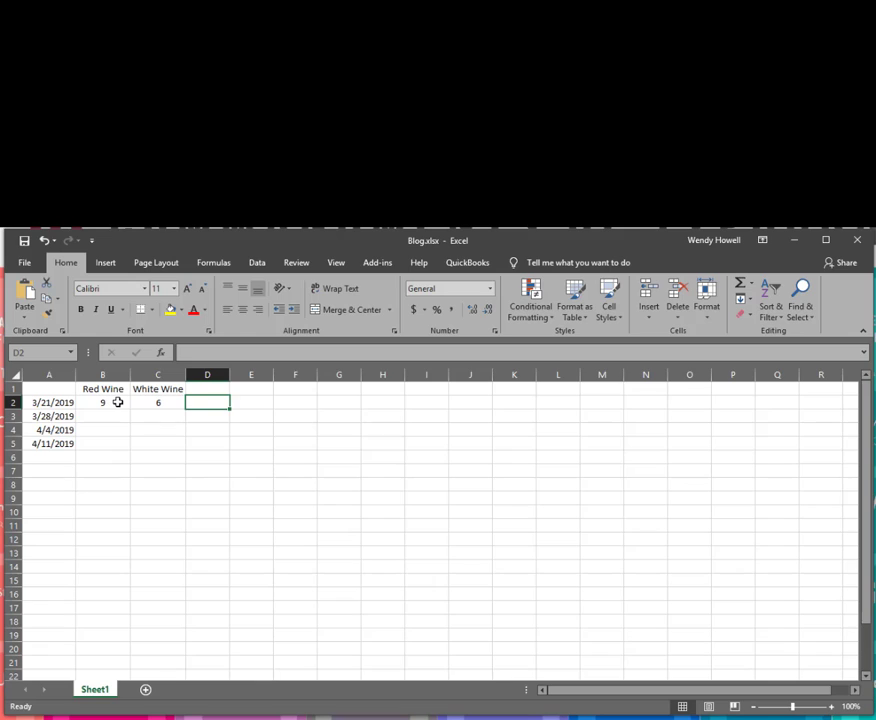
{"action": "left_click", "coordinate": [117, 402]}
{"action": "left_click", "coordinate": [170, 402]}
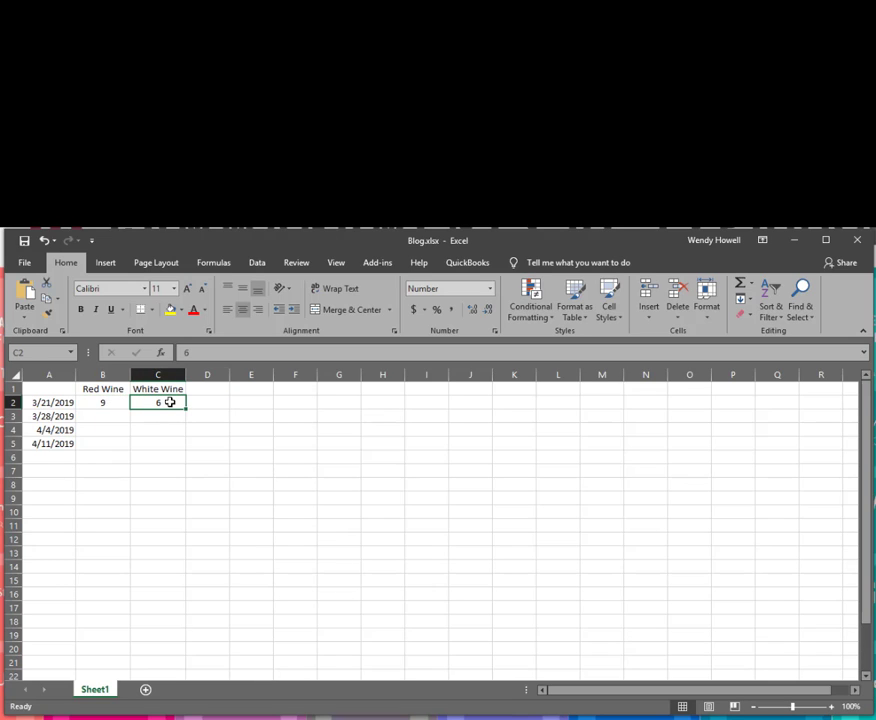
{"action": "double_click", "coordinate": [227, 351]}
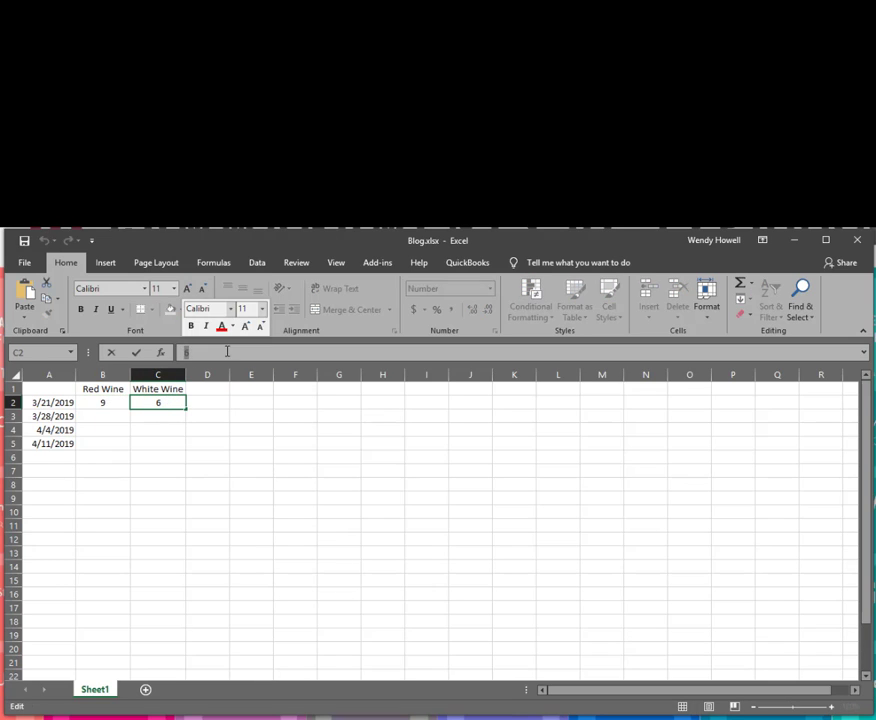
{"action": "left_click", "coordinate": [180, 432]}
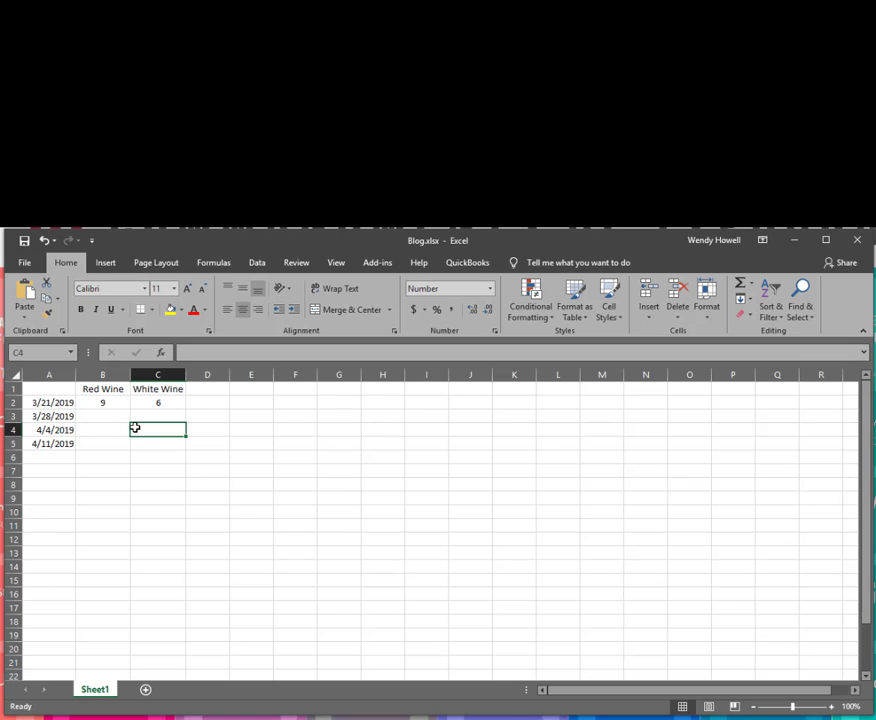
Insert a column before Red Wine and head it 'Usage' in B1.
{"action": "left_click", "coordinate": [87, 374]}
{"action": "right_click", "coordinate": [88, 376]}
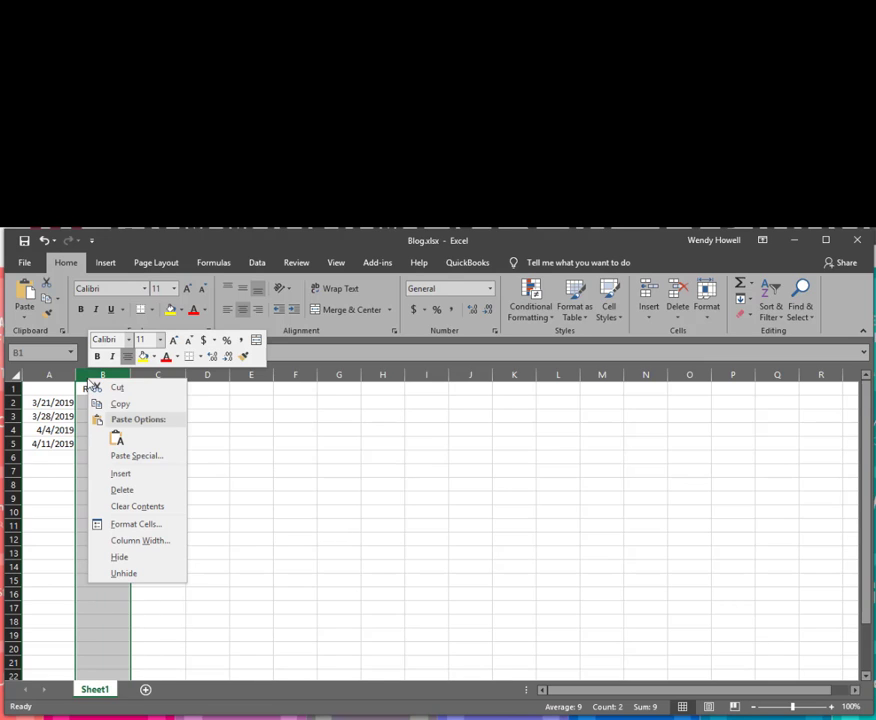
{"action": "left_click", "coordinate": [112, 489]}
{"action": "key", "text": "ctrl+shift+equal"}
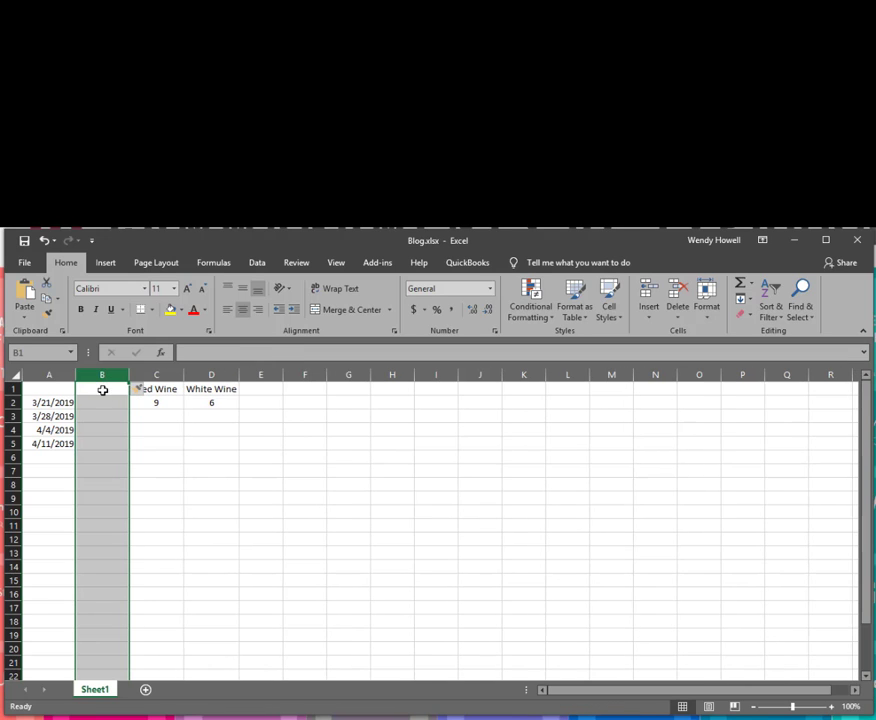
{"action": "left_click", "coordinate": [102, 389]}
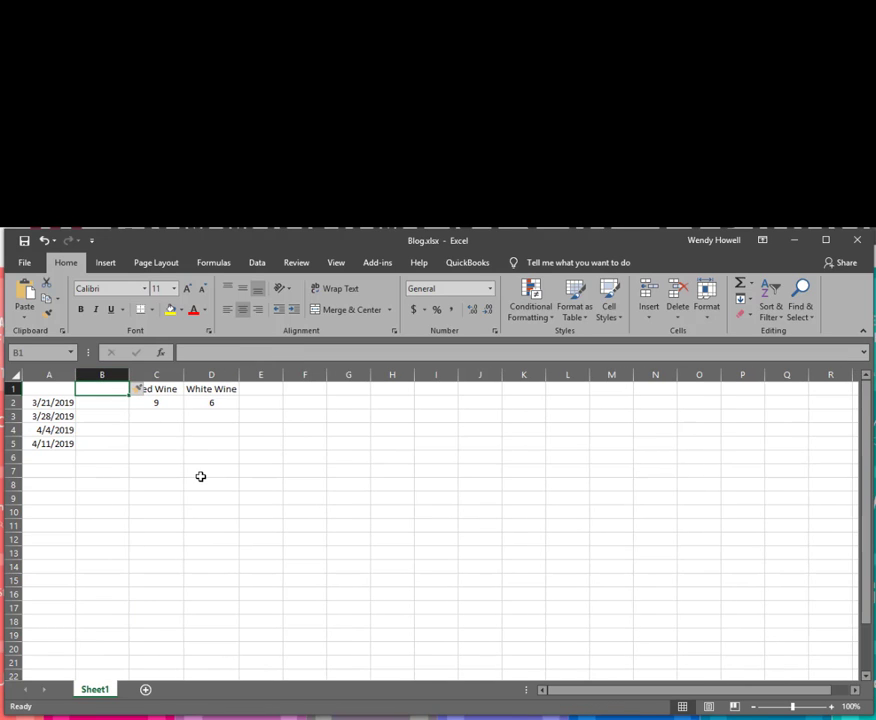
{"action": "type", "text": "Usage"}
{"action": "key", "text": "Return"}
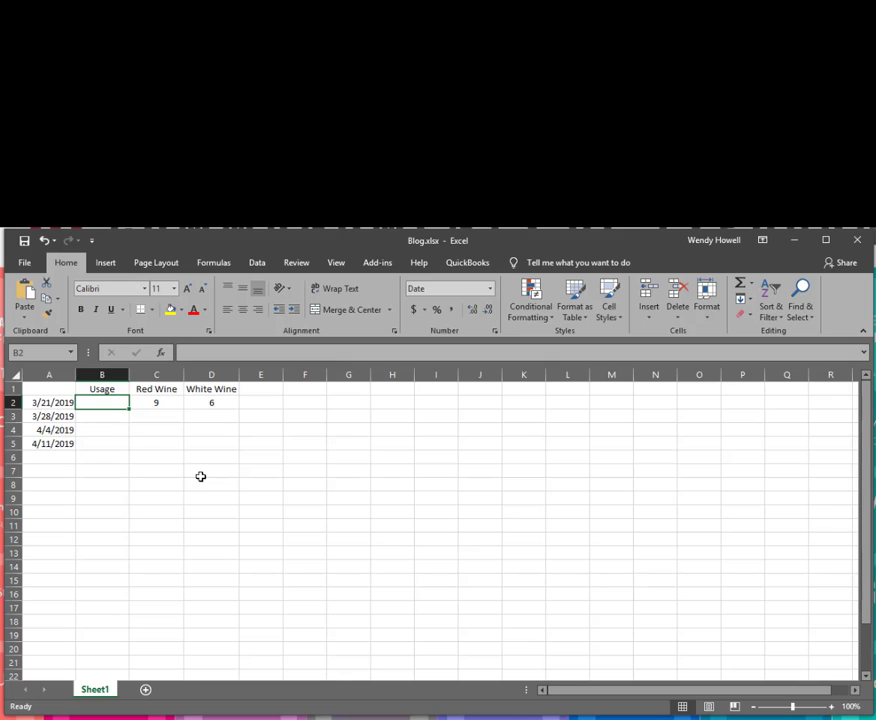
Insert a column before White Wine and head it 'Usage' in D1.
{"action": "left_click", "coordinate": [190, 376]}
{"action": "right_click", "coordinate": [190, 376]}
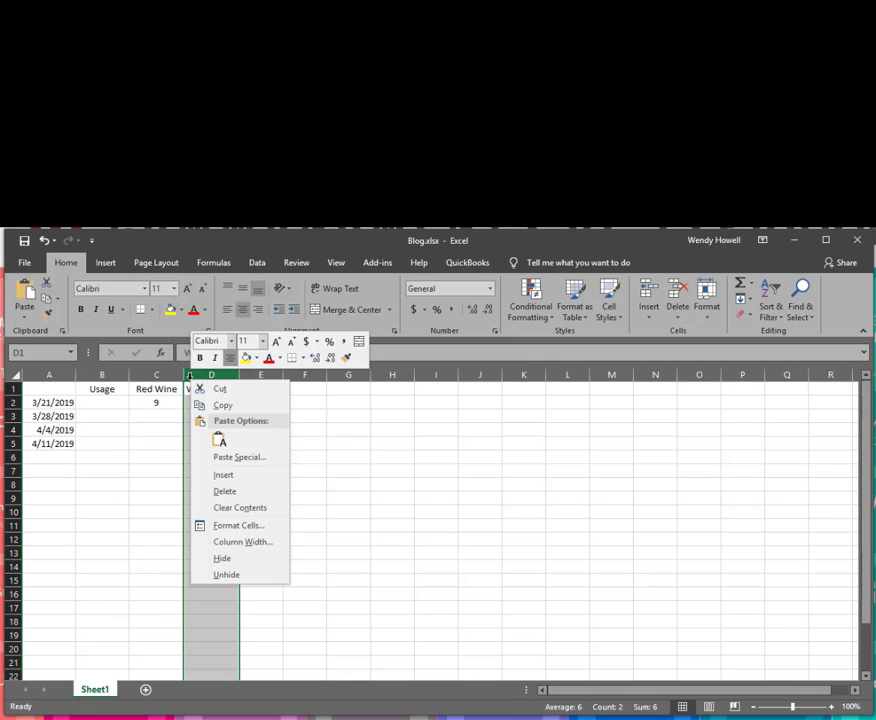
{"action": "left_click", "coordinate": [218, 474]}
{"action": "left_click", "coordinate": [202, 392]}
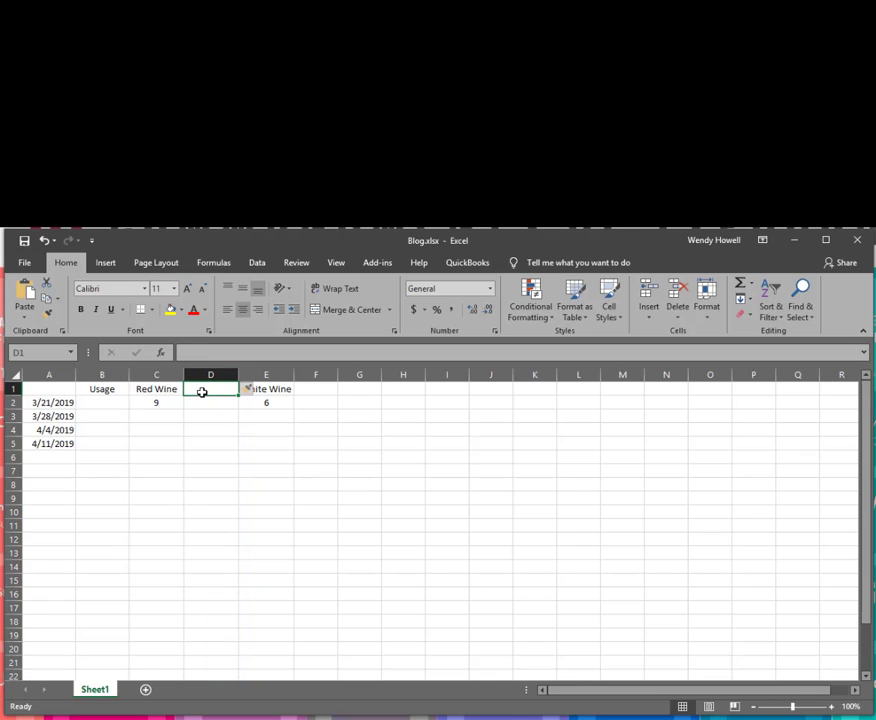
{"action": "type", "text": "Usage"}
{"action": "key", "text": "Return"}
{"action": "left_click", "coordinate": [110, 405]}
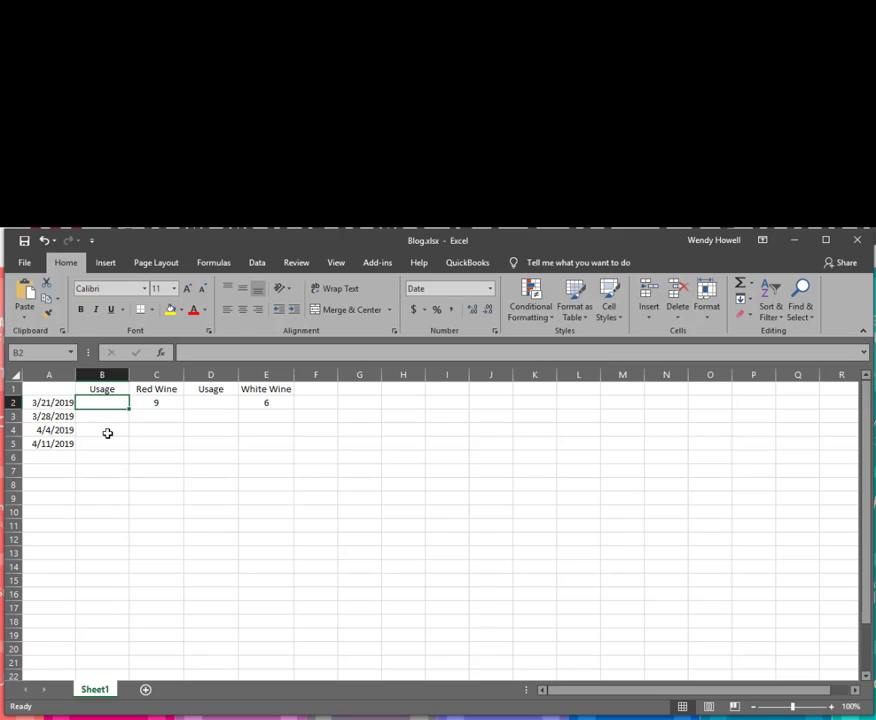
{"action": "key", "text": "Return"}
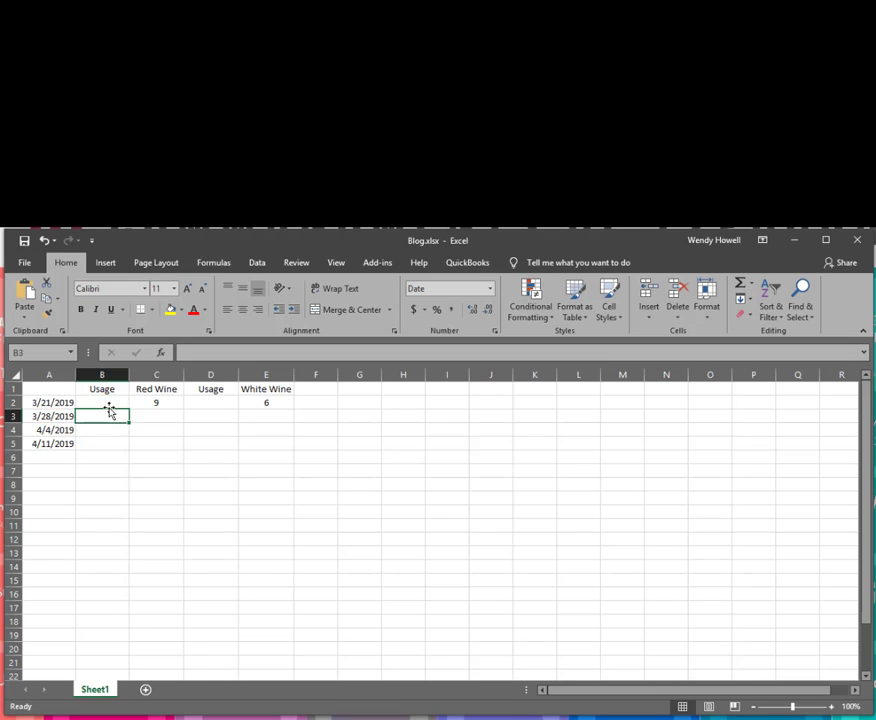
Enter the 3/28/2019 red wine usage in cell B3.
{"action": "left_click", "coordinate": [158, 401]}
{"action": "left_click", "coordinate": [99, 415]}
{"action": "type", "text": "3"}
{"action": "key", "text": "Return"}
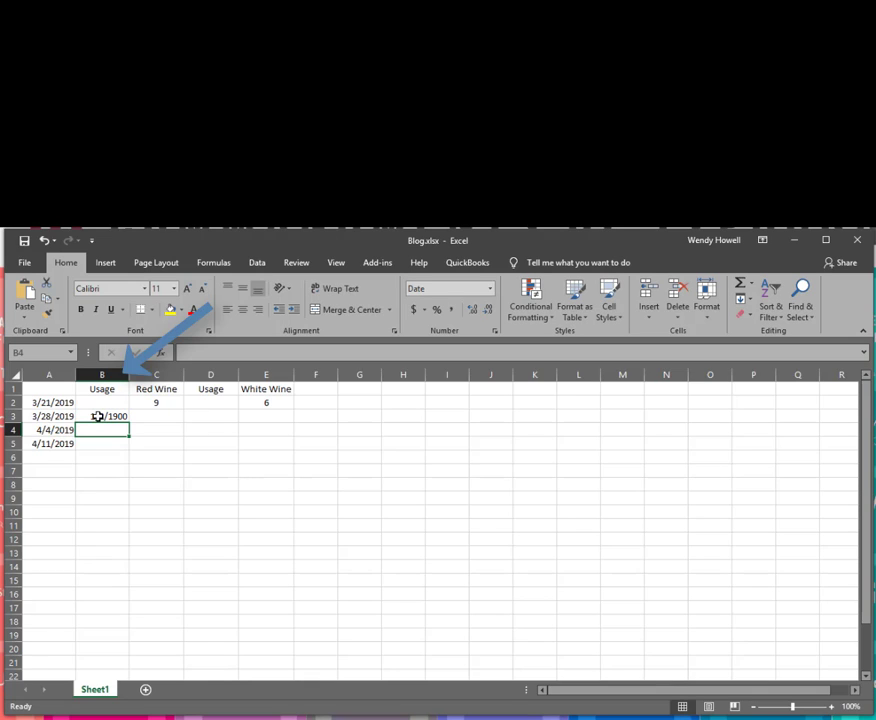
Format column B as Number with 0 decimal places.
{"action": "left_click", "coordinate": [102, 375]}
{"action": "right_click", "coordinate": [101, 376]}
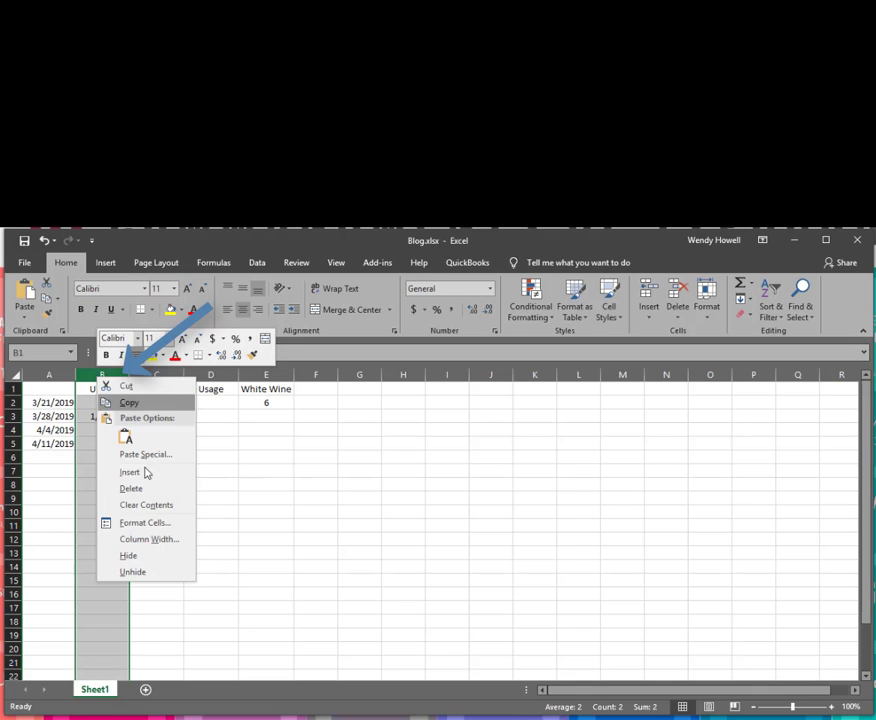
{"action": "left_click", "coordinate": [140, 522]}
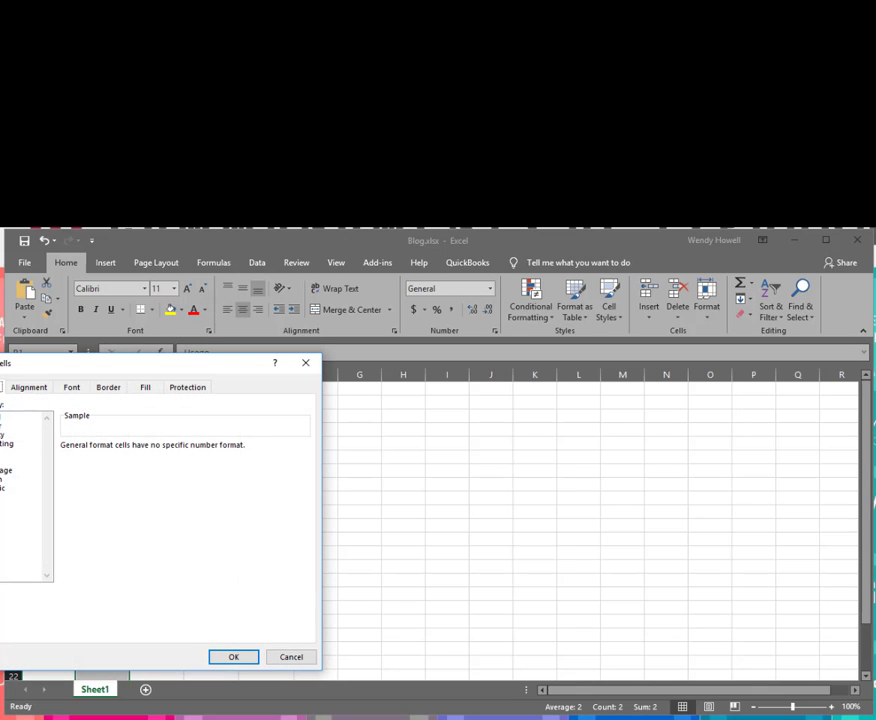
{"action": "left_click_drag", "start_coordinate": [43, 367], "coordinate": [229, 382]}
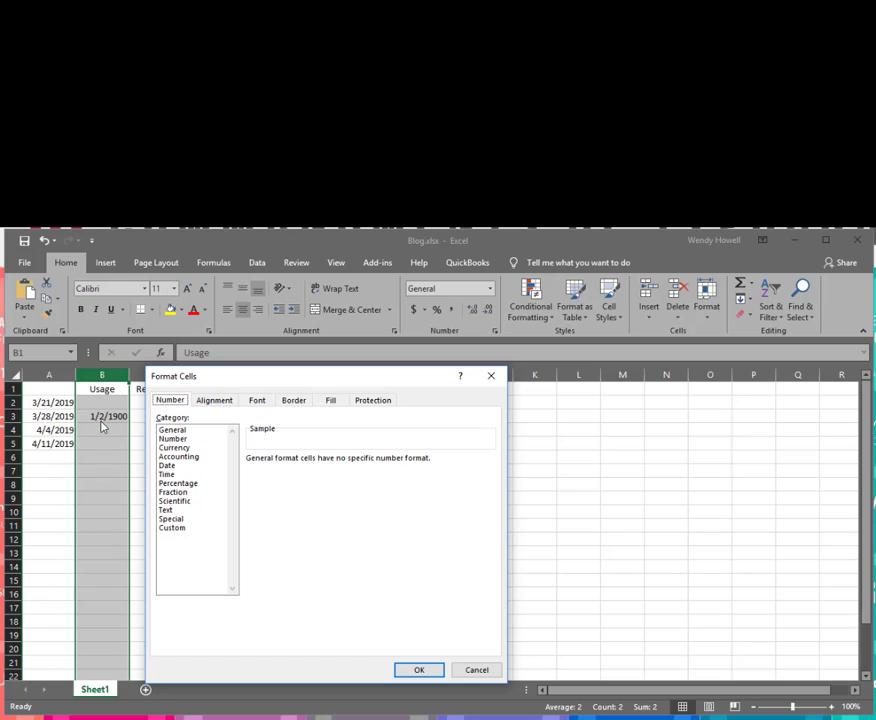
{"action": "left_click", "coordinate": [176, 438]}
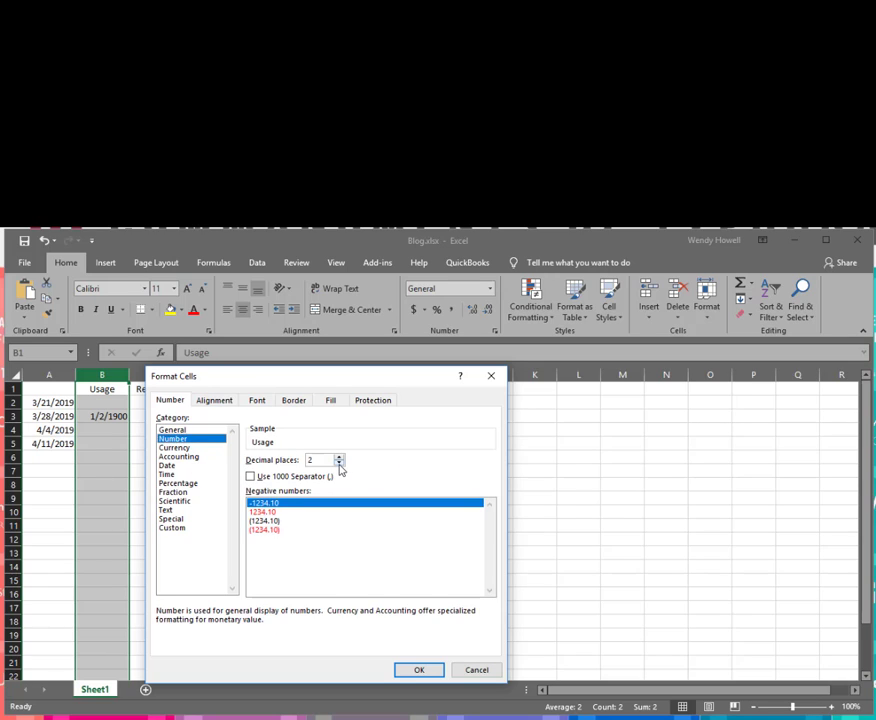
{"action": "left_click", "coordinate": [339, 463]}
{"action": "left_click", "coordinate": [339, 463]}
{"action": "left_click", "coordinate": [410, 672]}
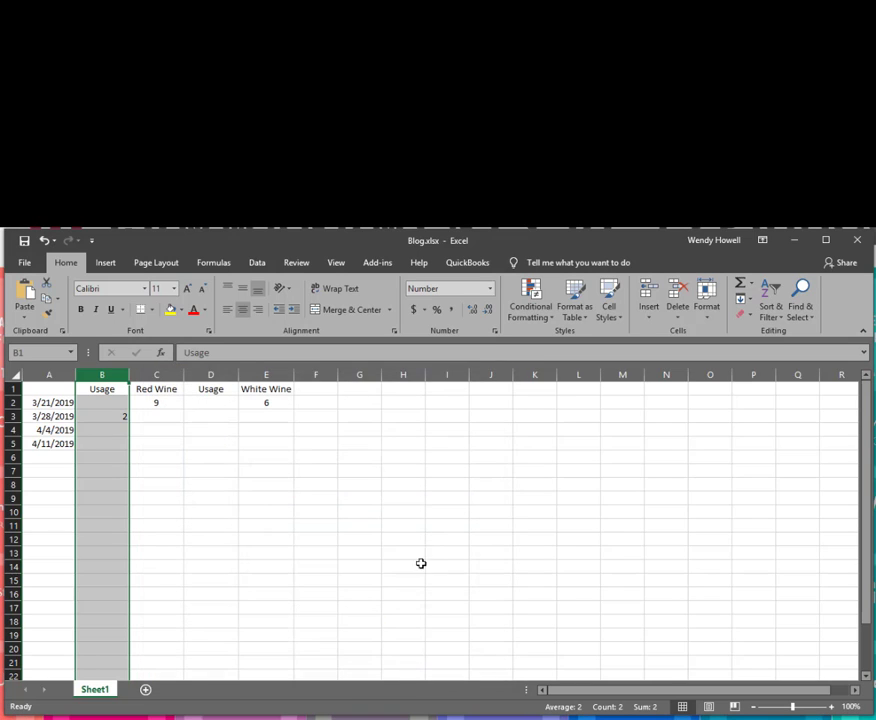
Format the second Usage column D as Number with 0 decimal places.
{"action": "right_click", "coordinate": [225, 374]}
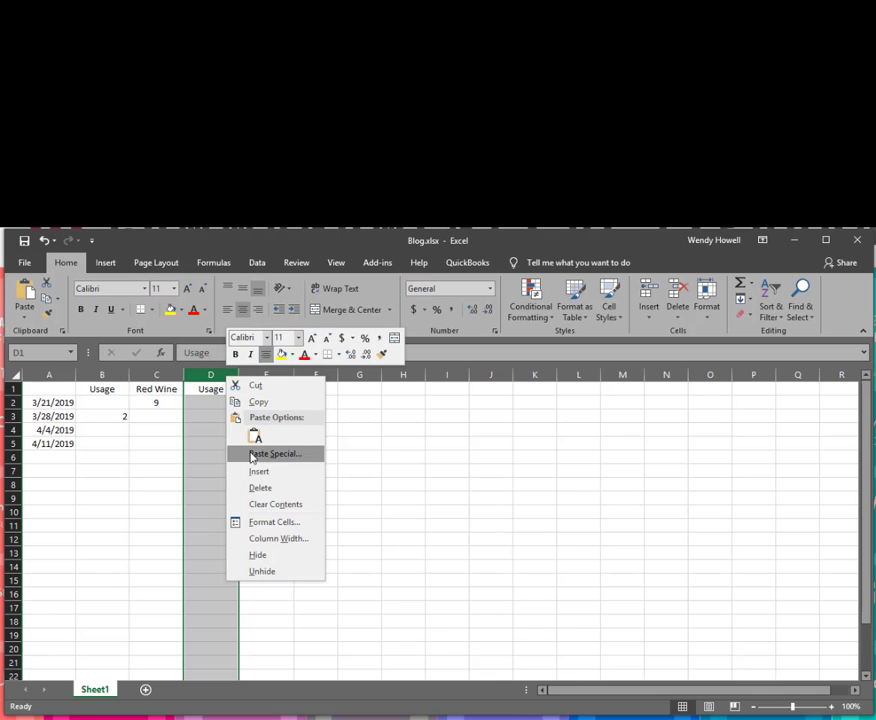
{"action": "left_click", "coordinate": [267, 523]}
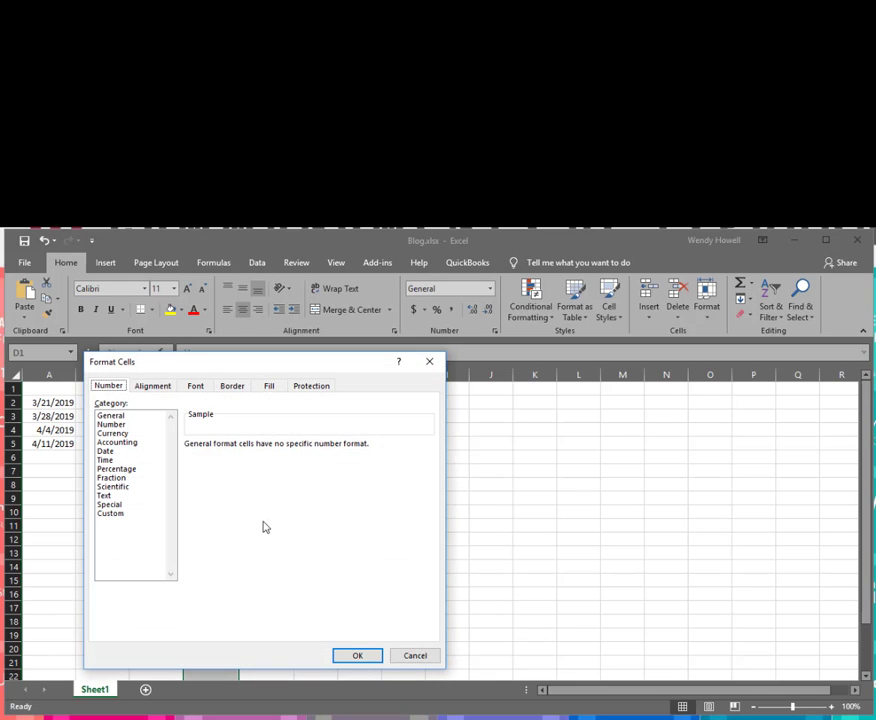
{"action": "left_click", "coordinate": [118, 426]}
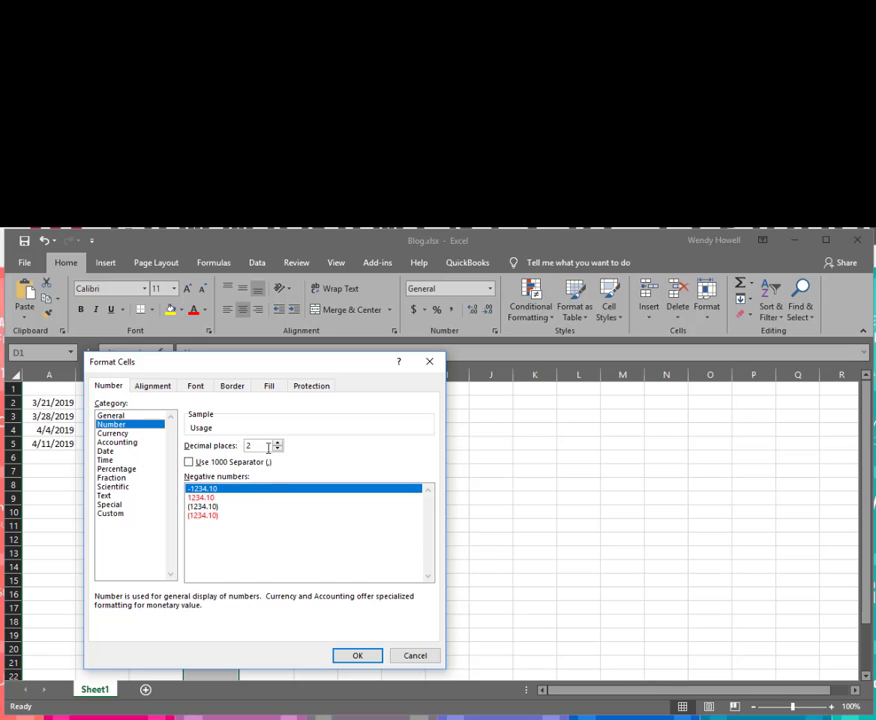
{"action": "left_click", "coordinate": [278, 448]}
{"action": "left_click", "coordinate": [278, 448]}
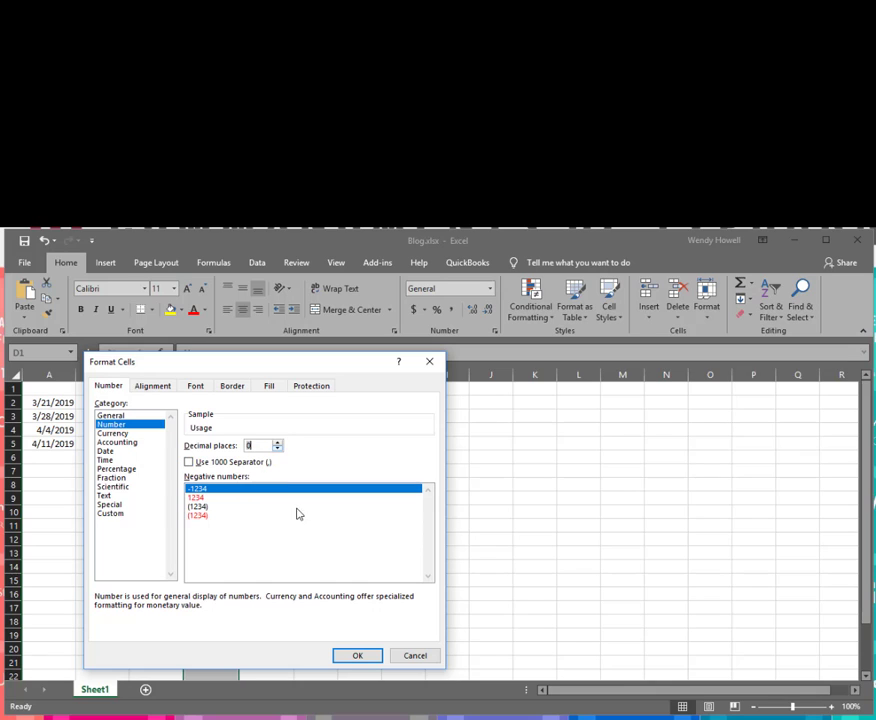
{"action": "left_click", "coordinate": [349, 658]}
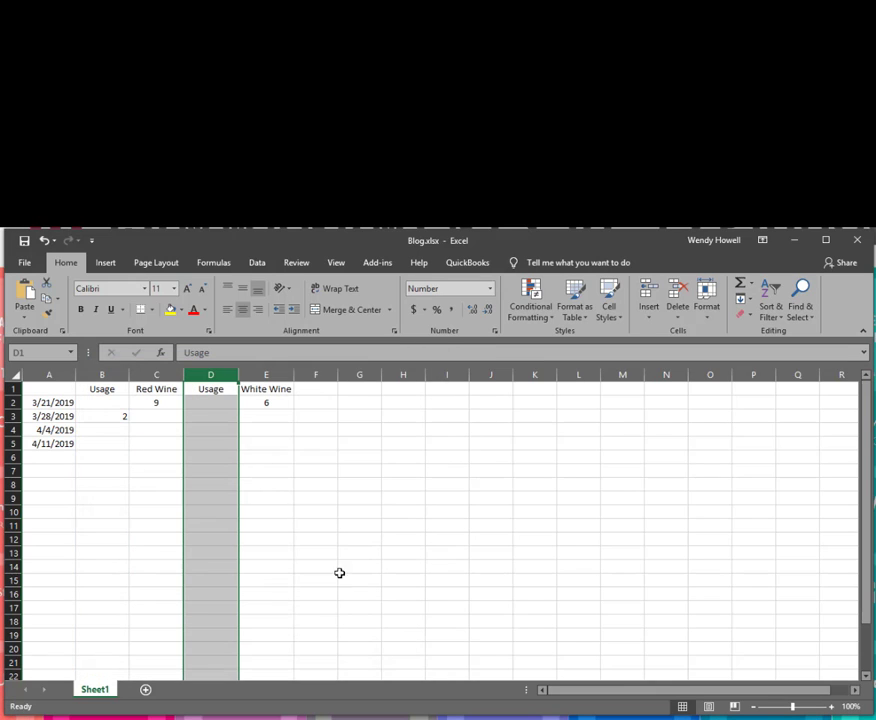
Review the shortcut options for cell D1, column D and row 3.
{"action": "left_click", "coordinate": [212, 390]}
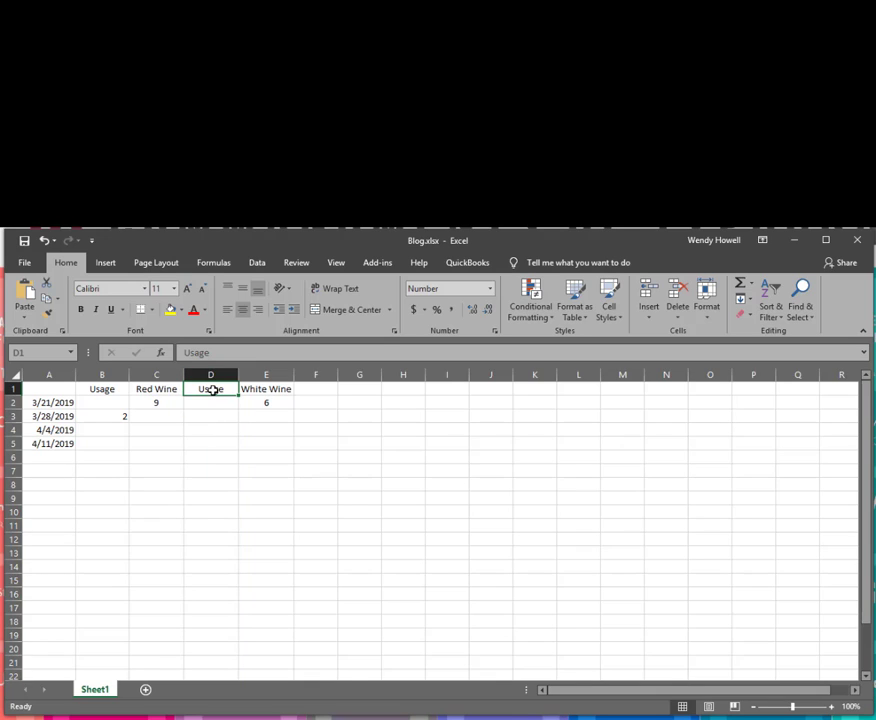
{"action": "right_click", "coordinate": [212, 390]}
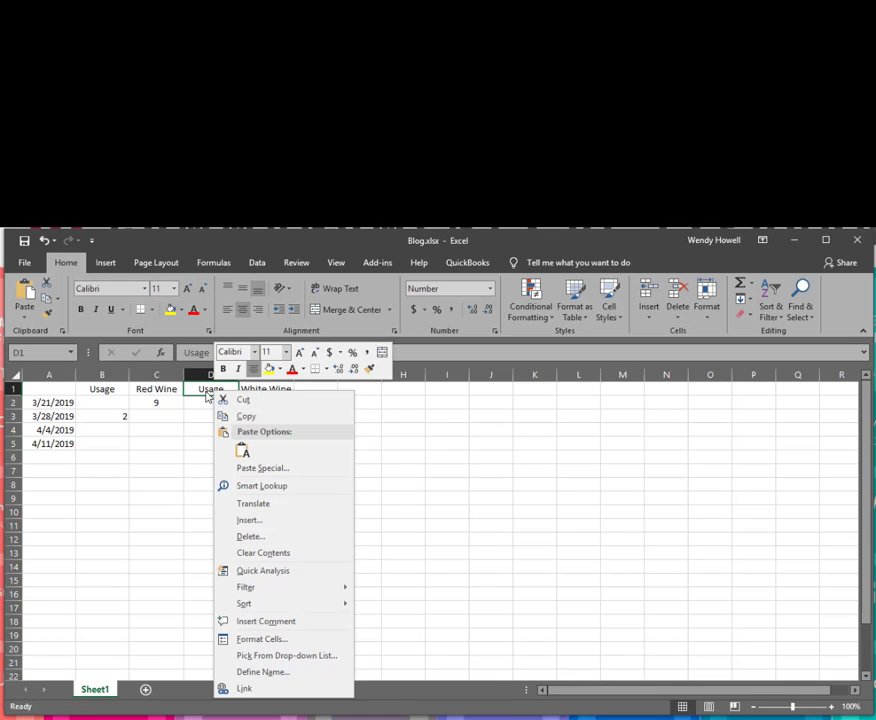
{"action": "right_click", "coordinate": [193, 374]}
{"action": "right_click", "coordinate": [196, 376]}
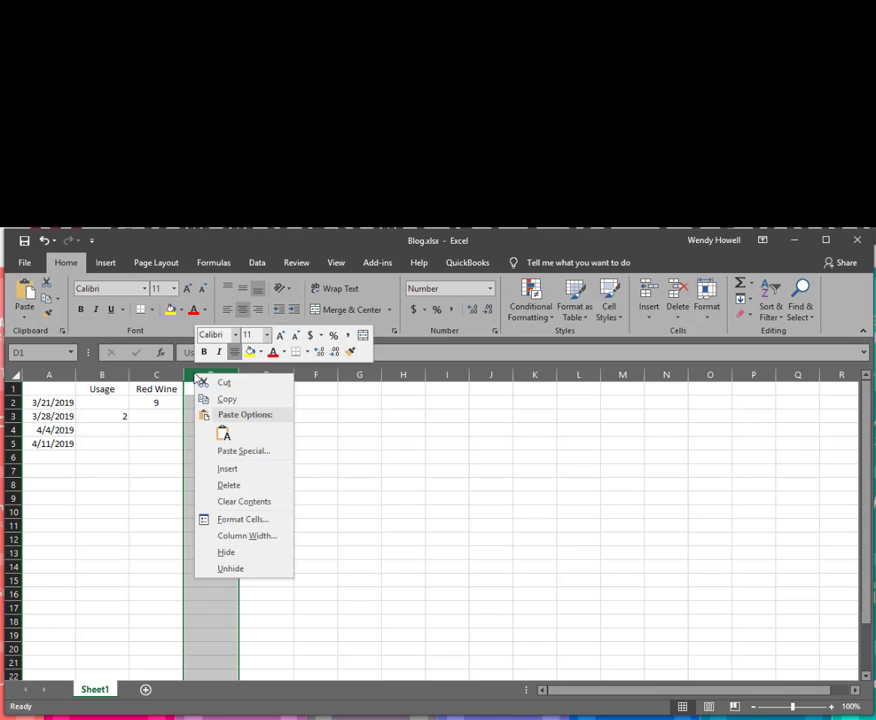
{"action": "right_click", "coordinate": [14, 420]}
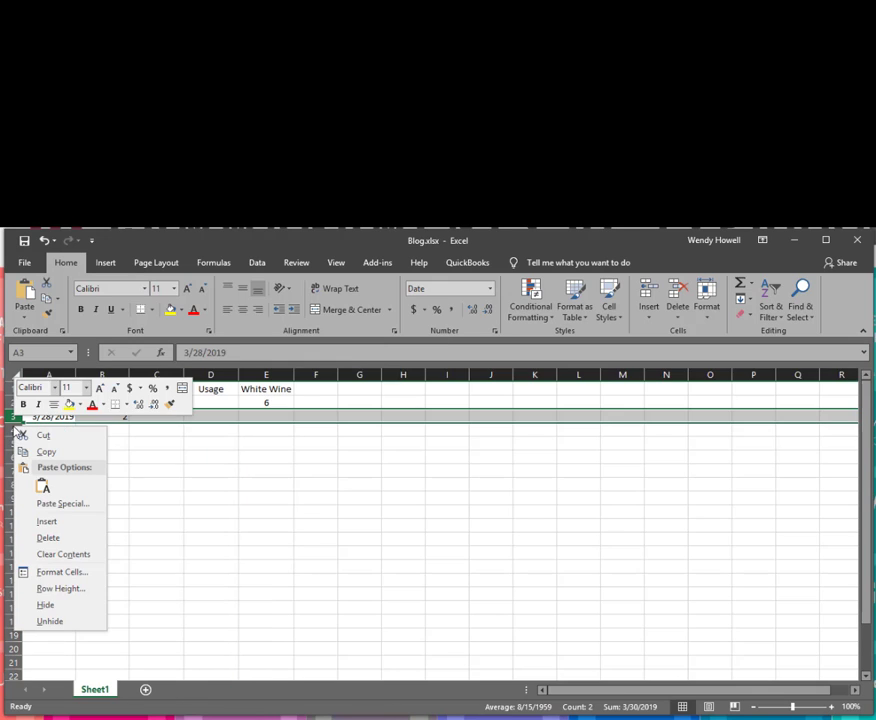
Enter a red wine usage of 4 in B4 for 4/4/2019.
{"action": "left_click", "coordinate": [148, 421]}
{"action": "left_click", "coordinate": [147, 415]}
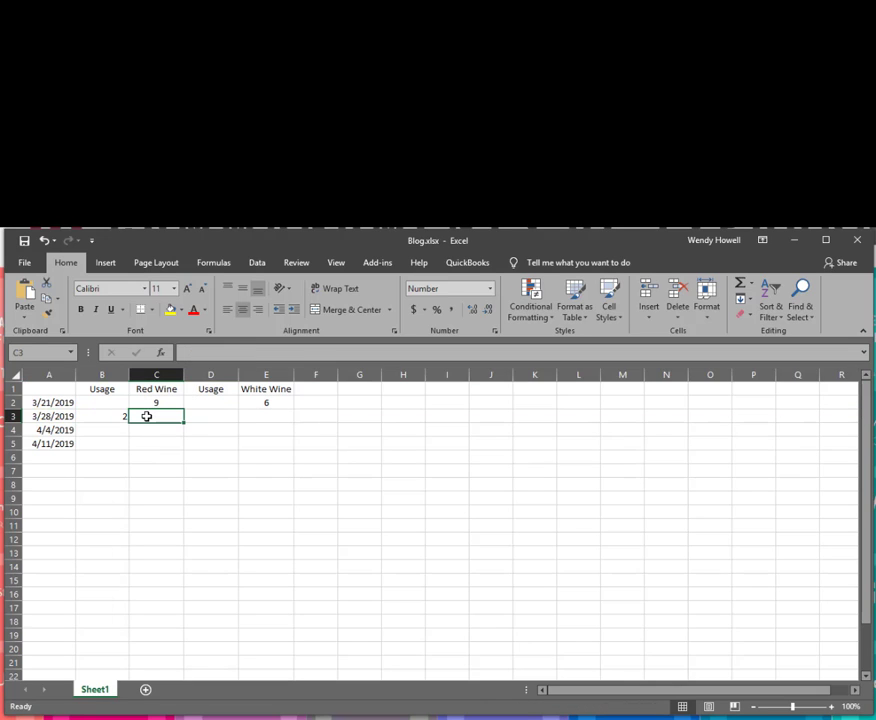
{"action": "right_click", "coordinate": [147, 416]}
{"action": "key", "text": "Escape"}
{"action": "left_click", "coordinate": [113, 417]}
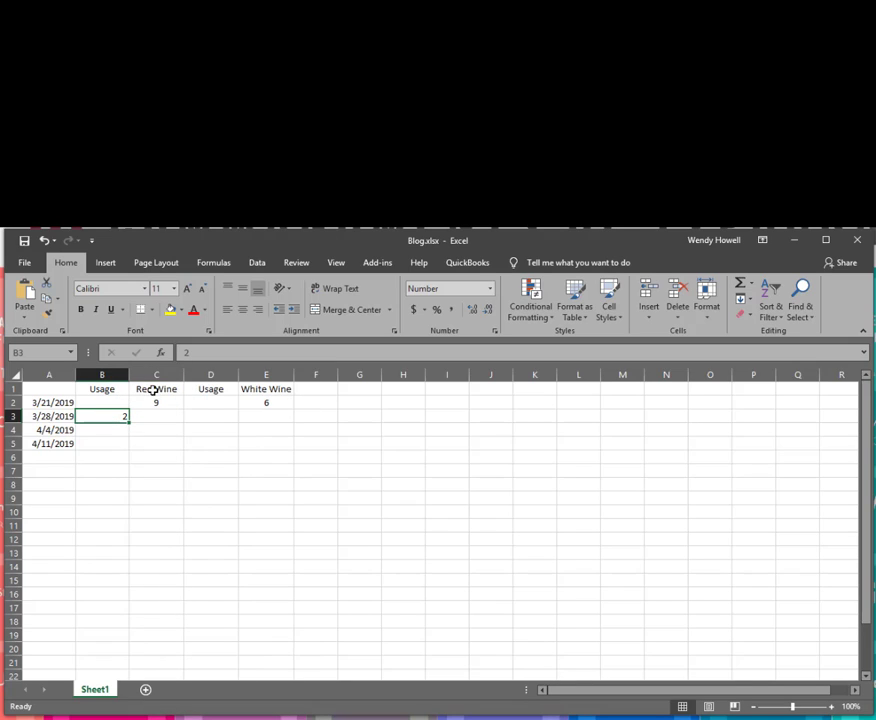
{"action": "left_click", "coordinate": [155, 404]}
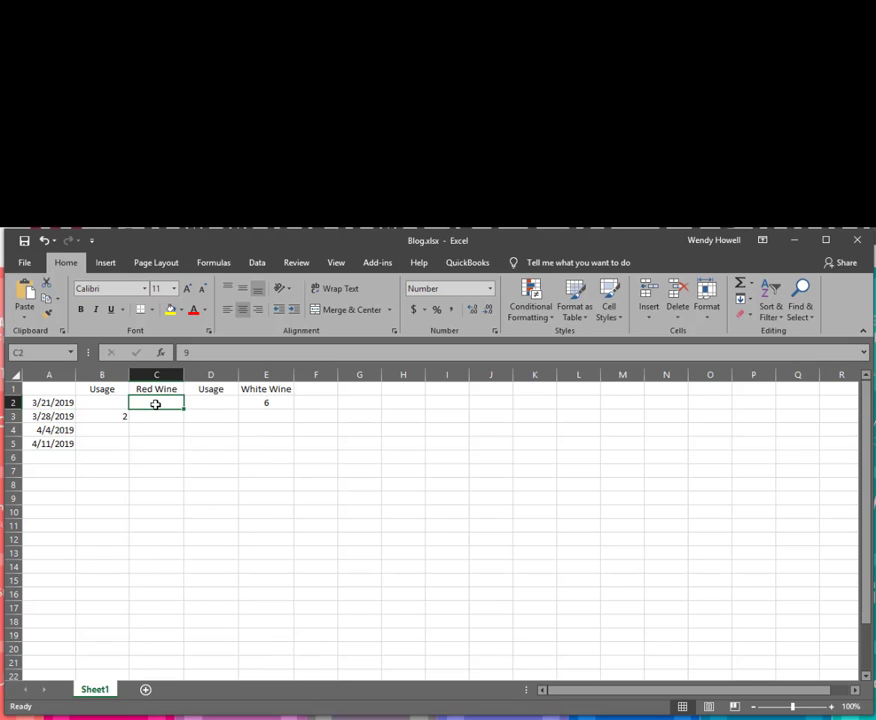
{"action": "left_click", "coordinate": [108, 413]}
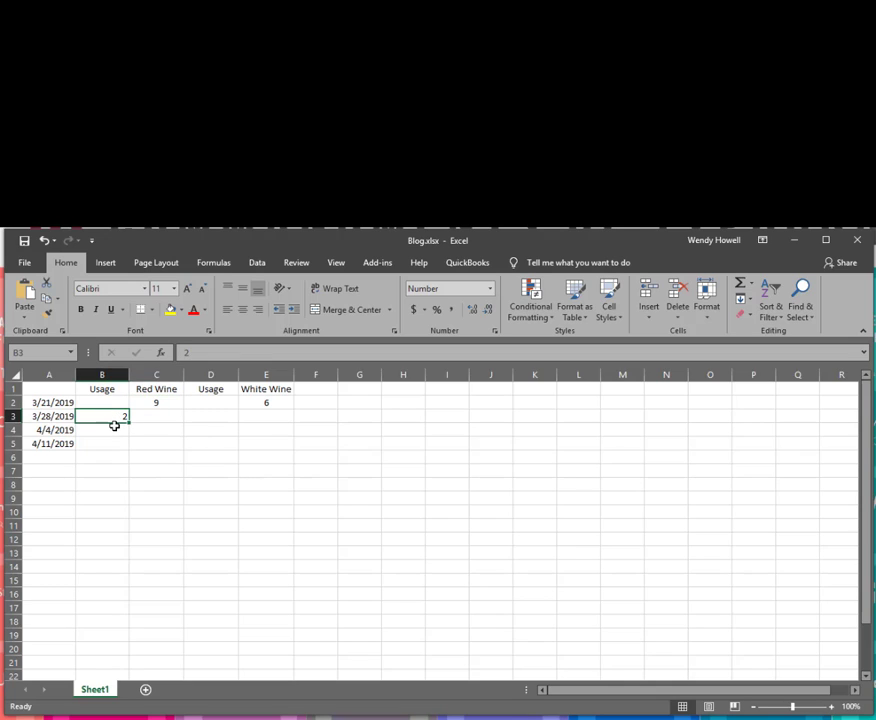
{"action": "left_click", "coordinate": [114, 427]}
{"action": "type", "text": "4"}
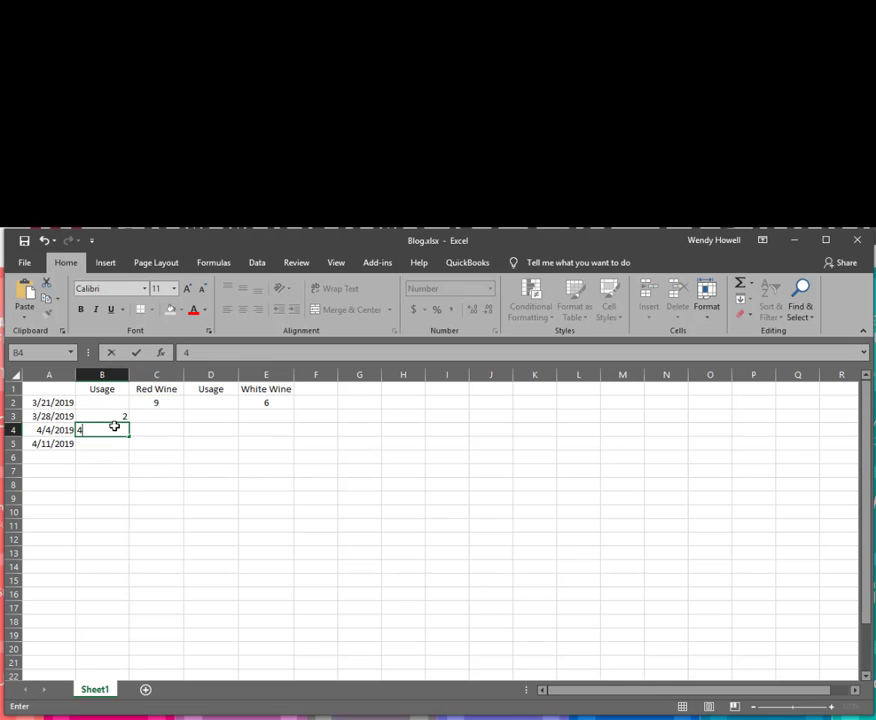
{"action": "key", "text": "Return"}
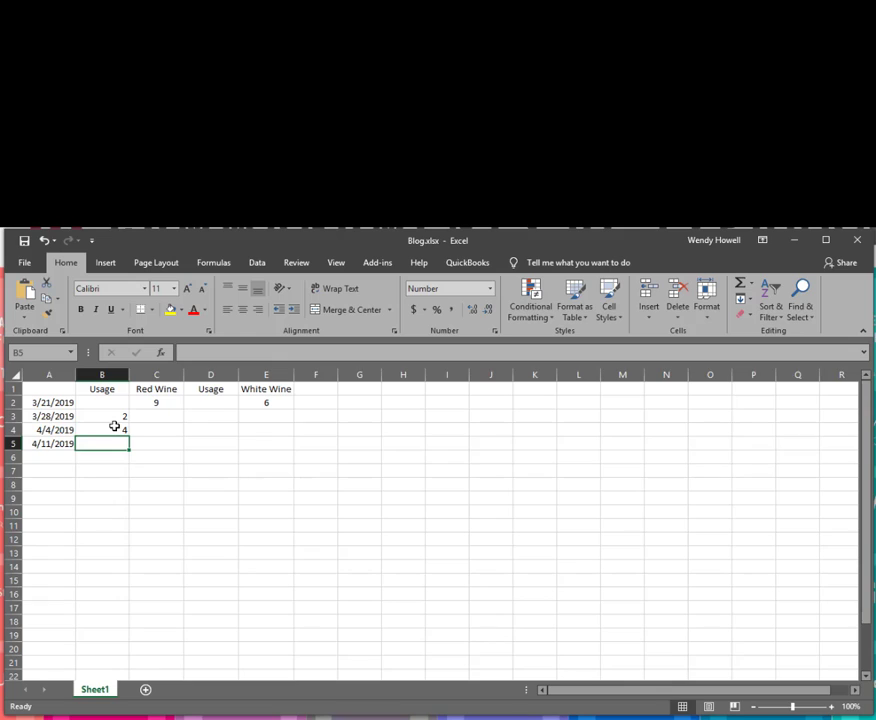
Enter a red wine usage of 1 in B5 for 4/11/2019.
{"action": "type", "text": "1"}
{"action": "key", "text": "Return"}
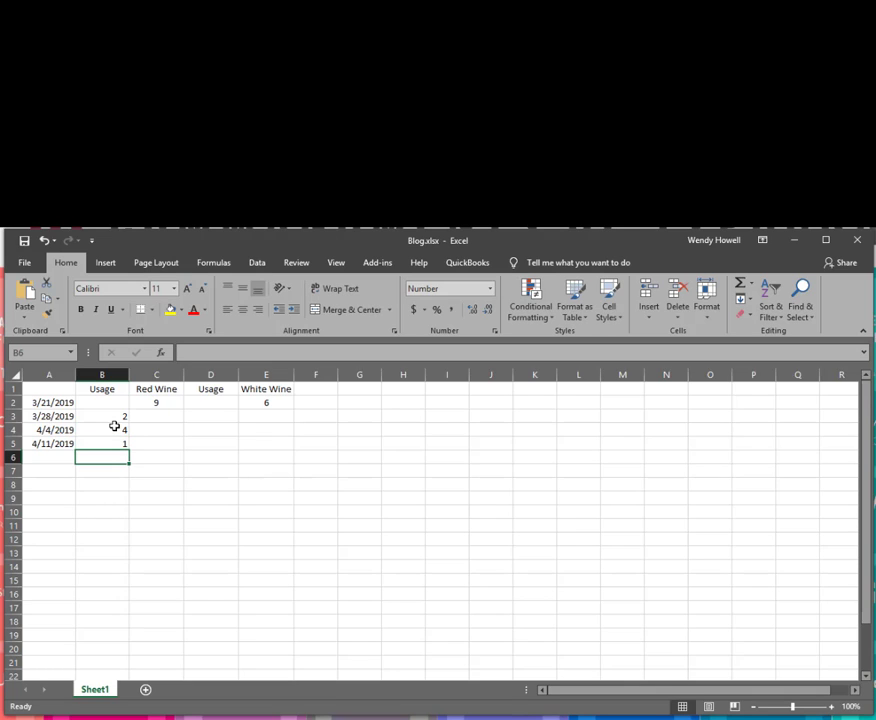
{"action": "left_click", "coordinate": [152, 403]}
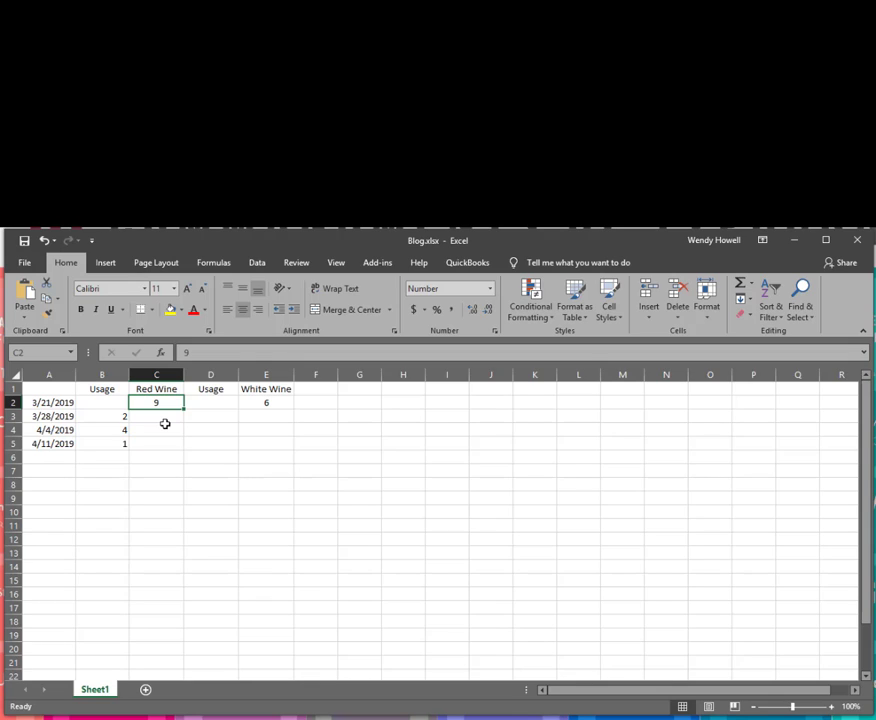
{"action": "left_click", "coordinate": [164, 418]}
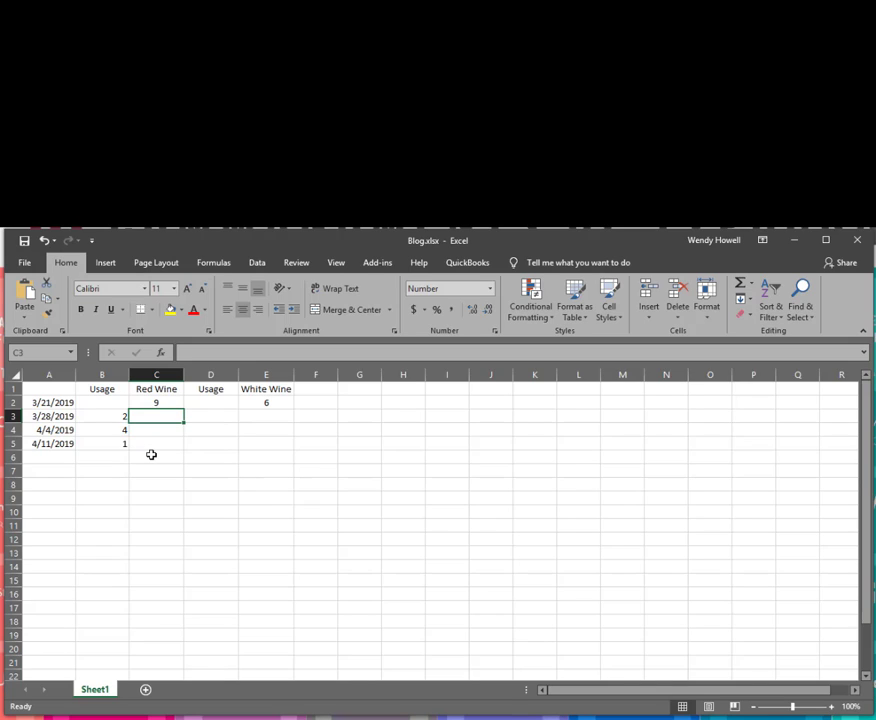
Enter =C2-B3 in C3 so the red wine balance shows 7, then verify the formula.
{"action": "type", "text": "="}
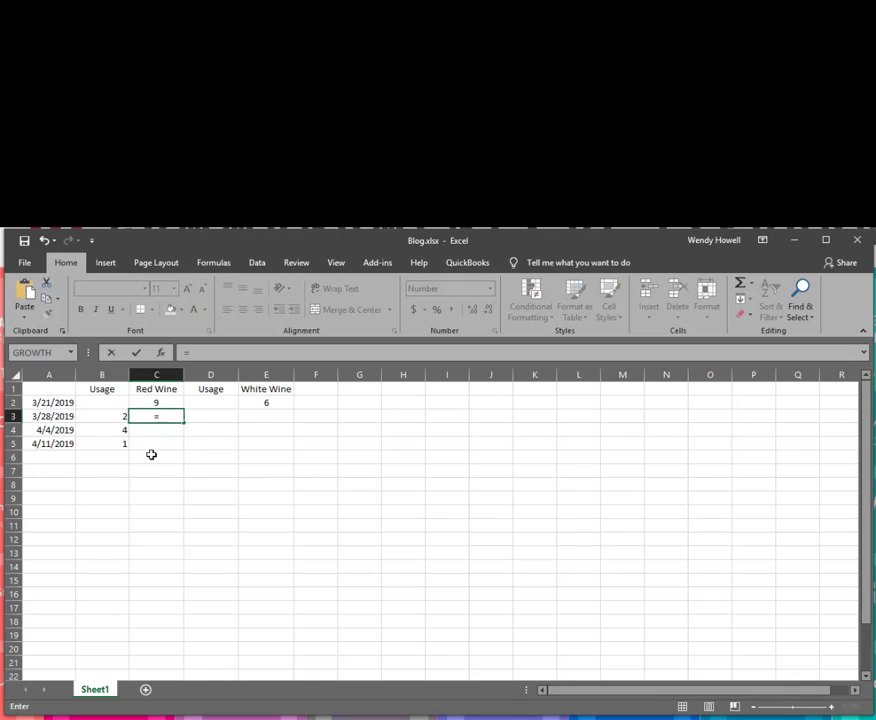
{"action": "left_click", "coordinate": [167, 402]}
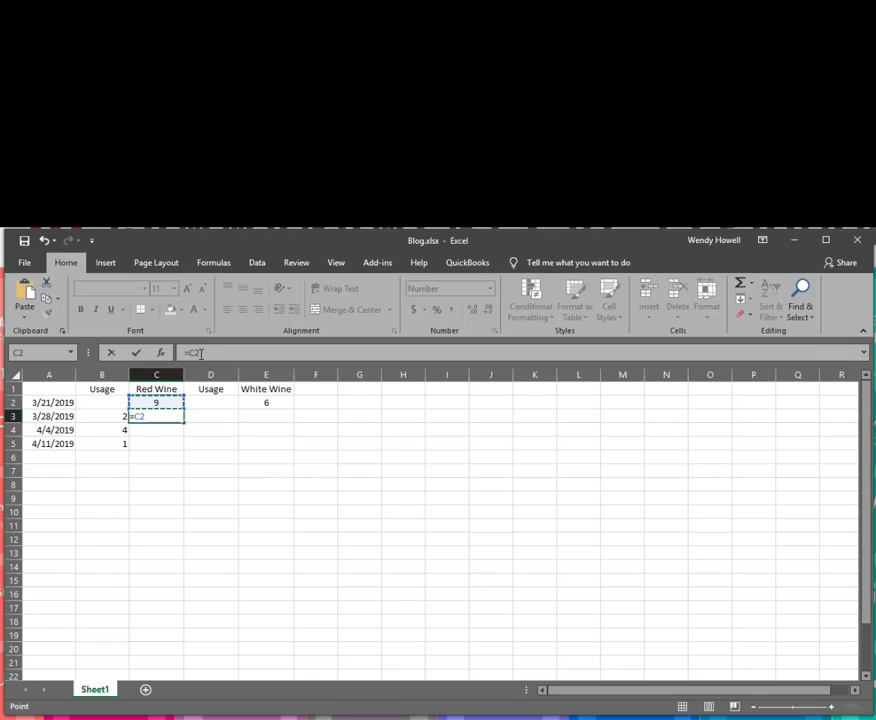
{"action": "type", "text": "-"}
{"action": "left_click", "coordinate": [101, 416]}
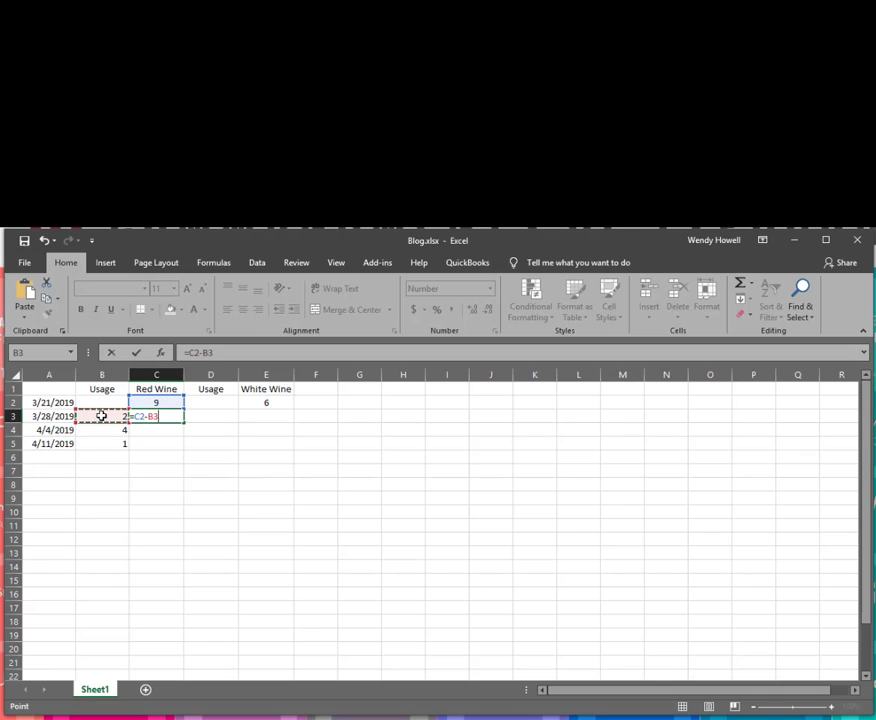
{"action": "key", "text": "Return"}
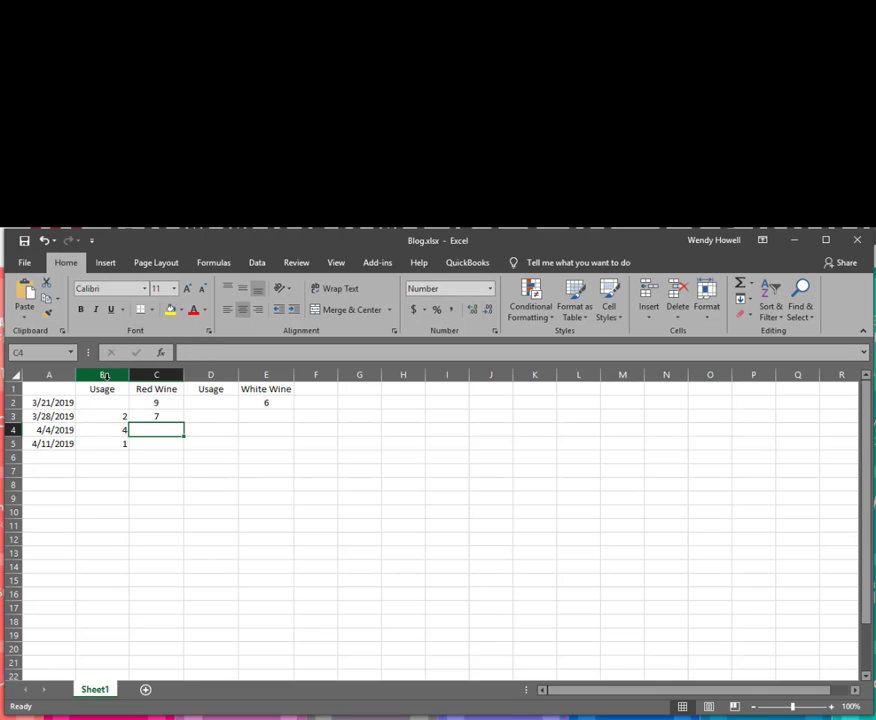
{"action": "left_click", "coordinate": [172, 416]}
{"action": "left_click_drag", "start_coordinate": [183, 353], "coordinate": [228, 359]}
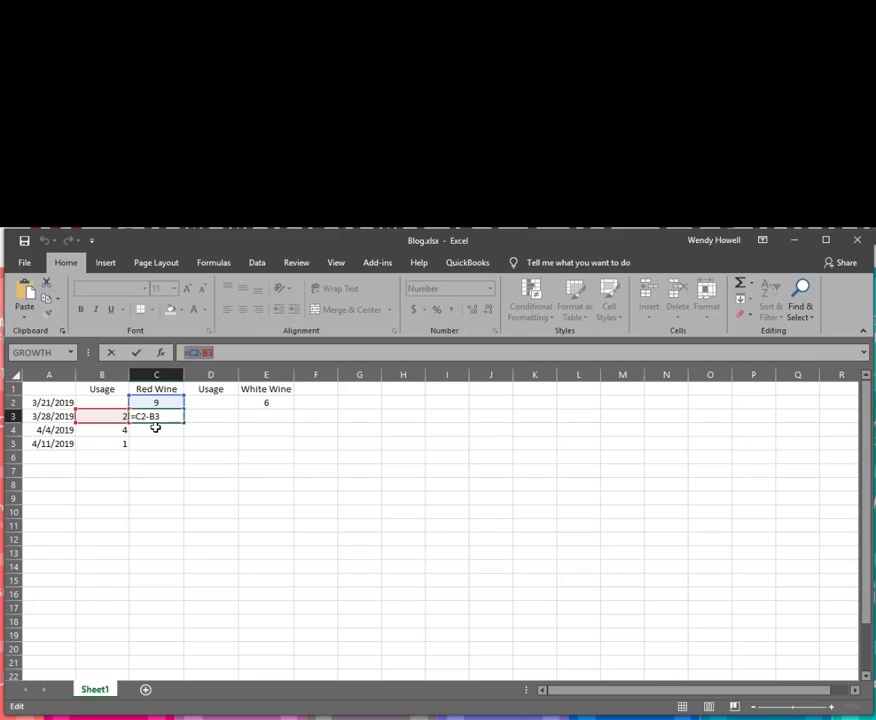
{"action": "key", "text": "Return"}
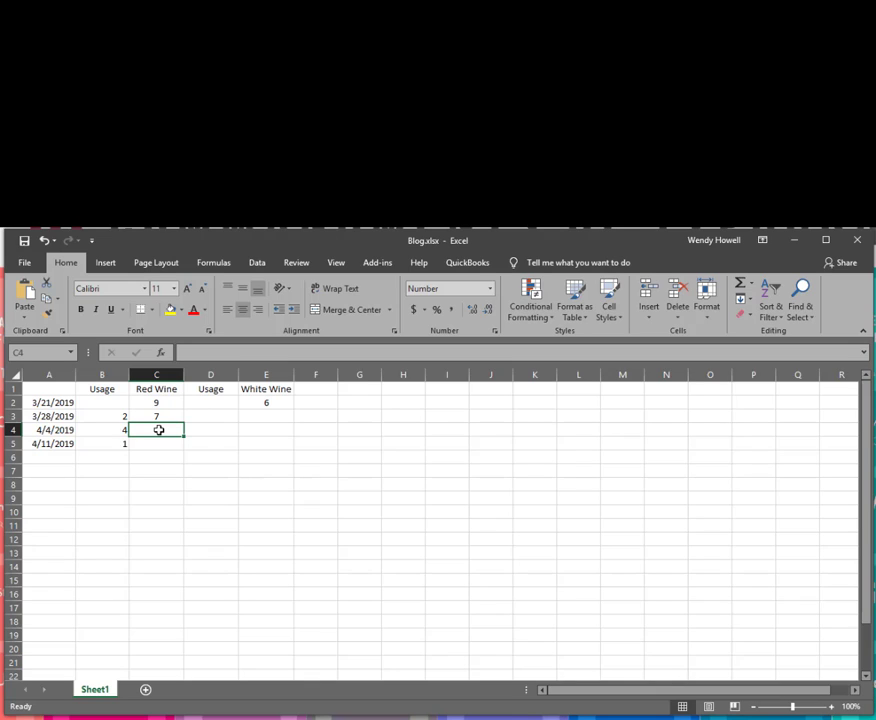
{"action": "left_click", "coordinate": [160, 416]}
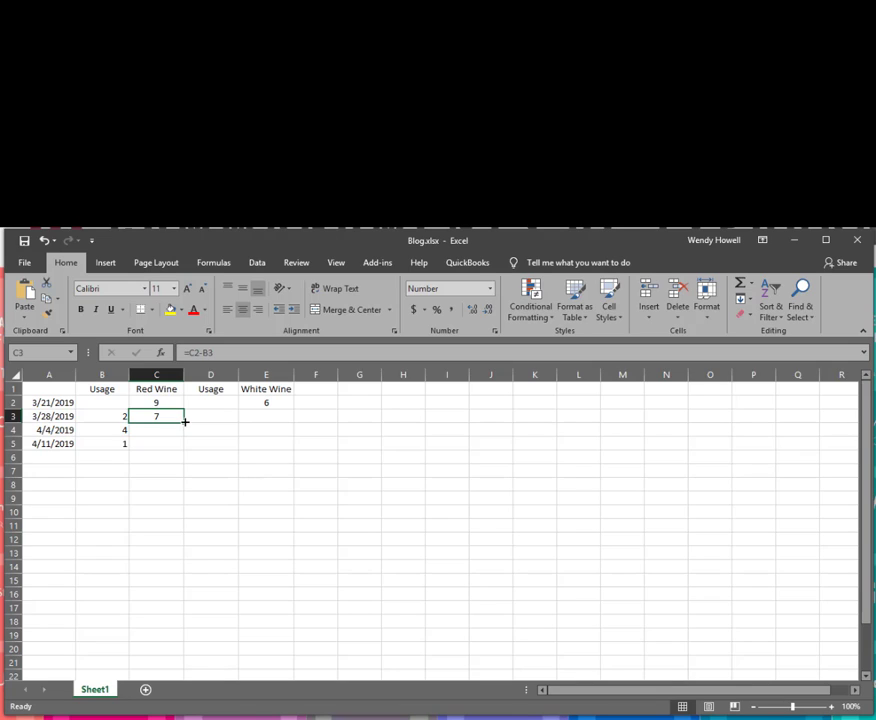
Fill the C3 balance formula down to C19 and check the copied formula in C4.
{"action": "left_click_drag", "start_coordinate": [185, 421], "coordinate": [178, 640]}
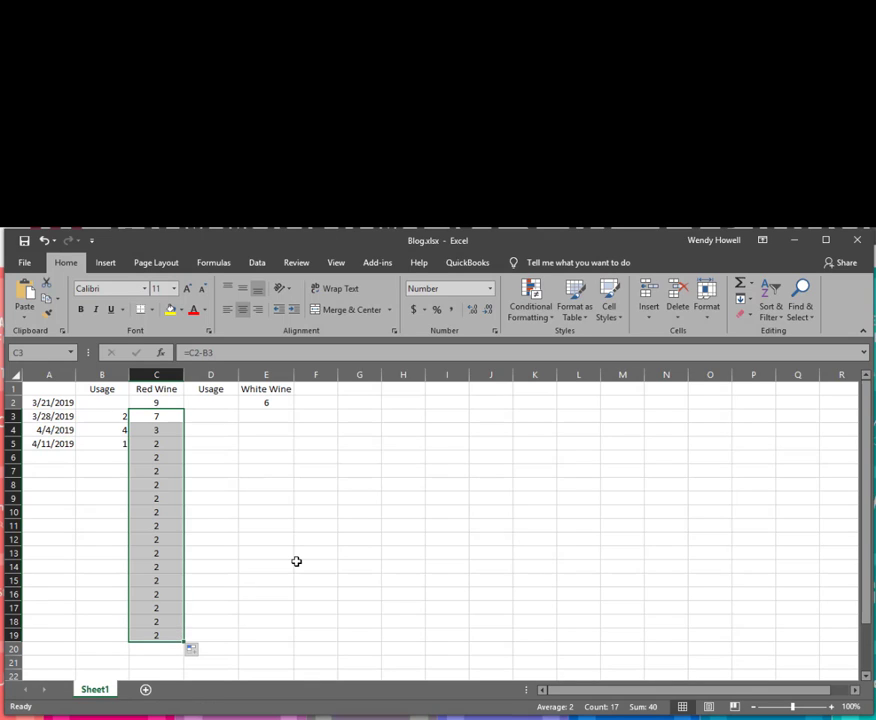
{"action": "left_click", "coordinate": [102, 462]}
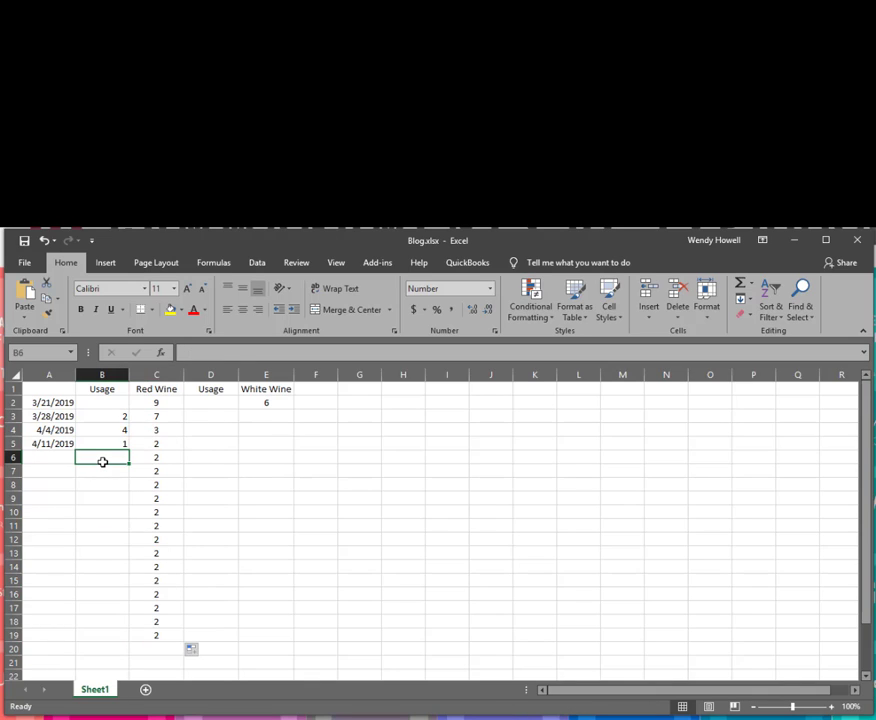
{"action": "left_click", "coordinate": [164, 430]}
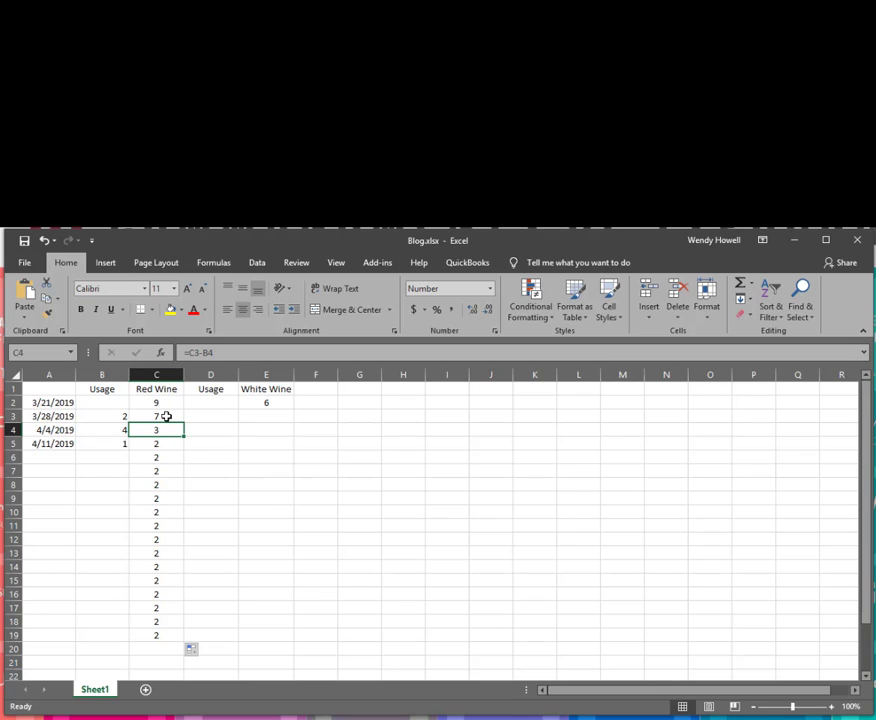
{"action": "left_click", "coordinate": [169, 415]}
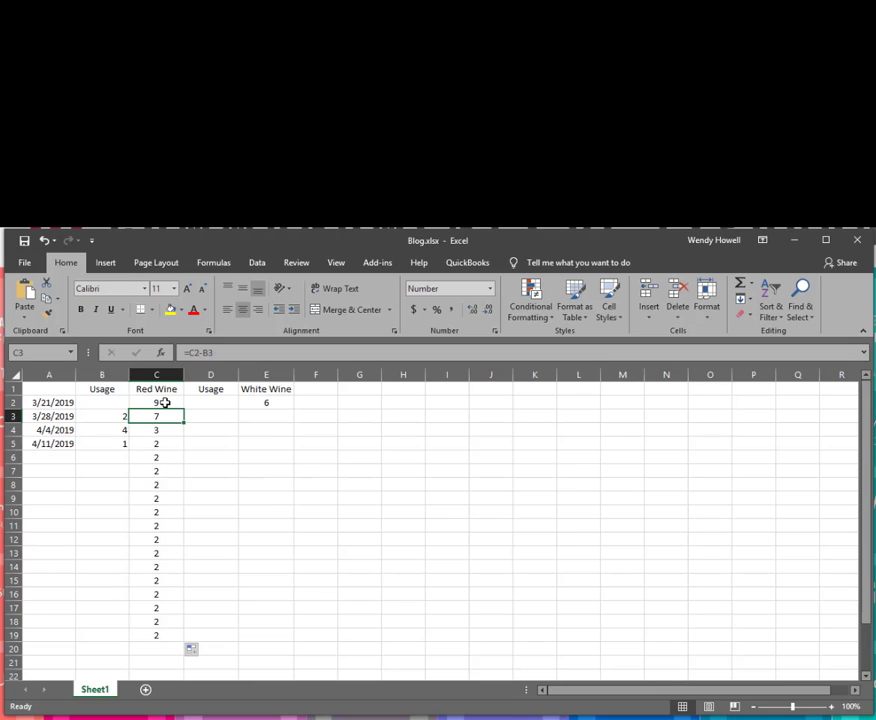
{"action": "left_click", "coordinate": [156, 431]}
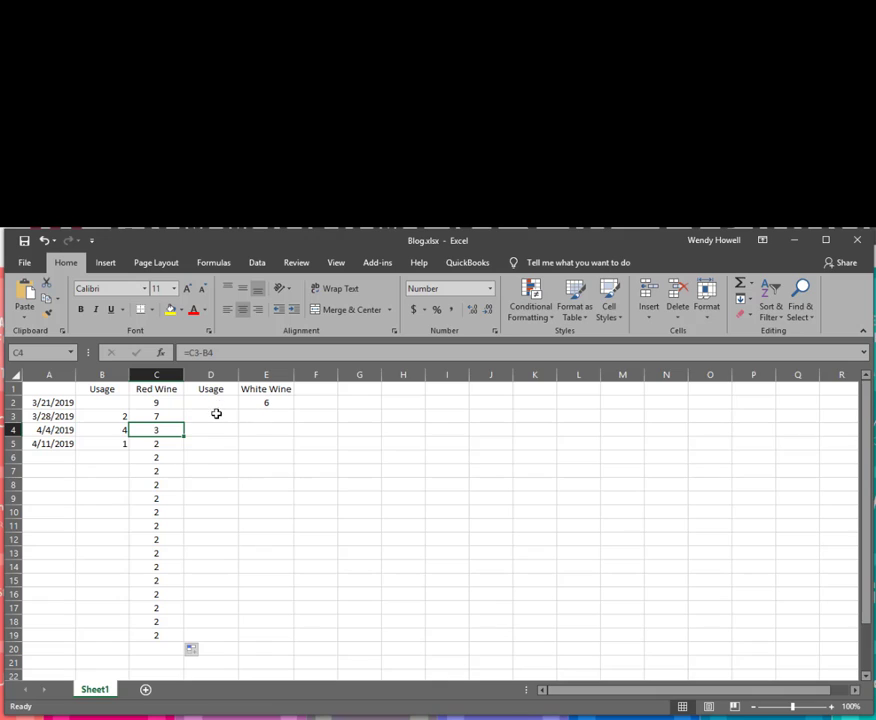
Enter white wine usages 5, 1 and 2 in D3:D5.
{"action": "left_click", "coordinate": [216, 416]}
{"action": "type", "text": "5"}
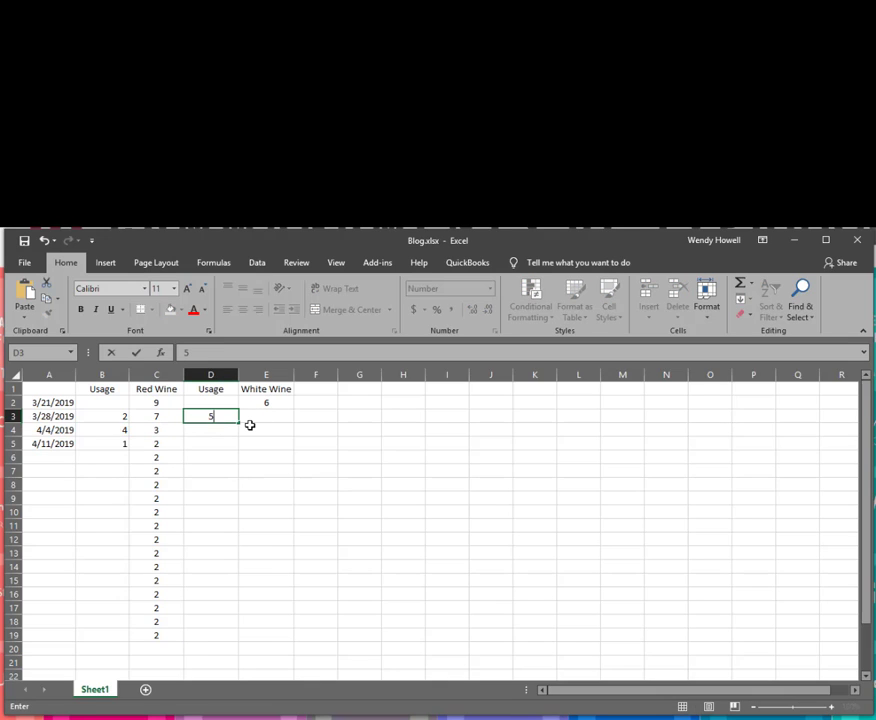
{"action": "key", "text": "Return"}
{"action": "type", "text": "1"}
{"action": "key", "text": "Return"}
{"action": "type", "text": "2"}
{"action": "key", "text": "Return"}
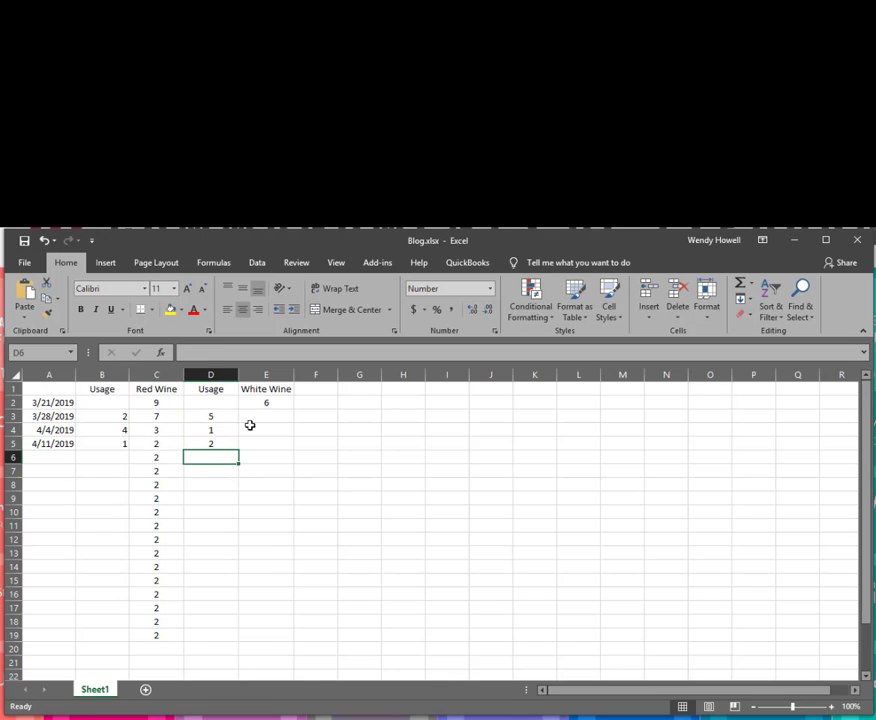
{"action": "left_click", "coordinate": [254, 419]}
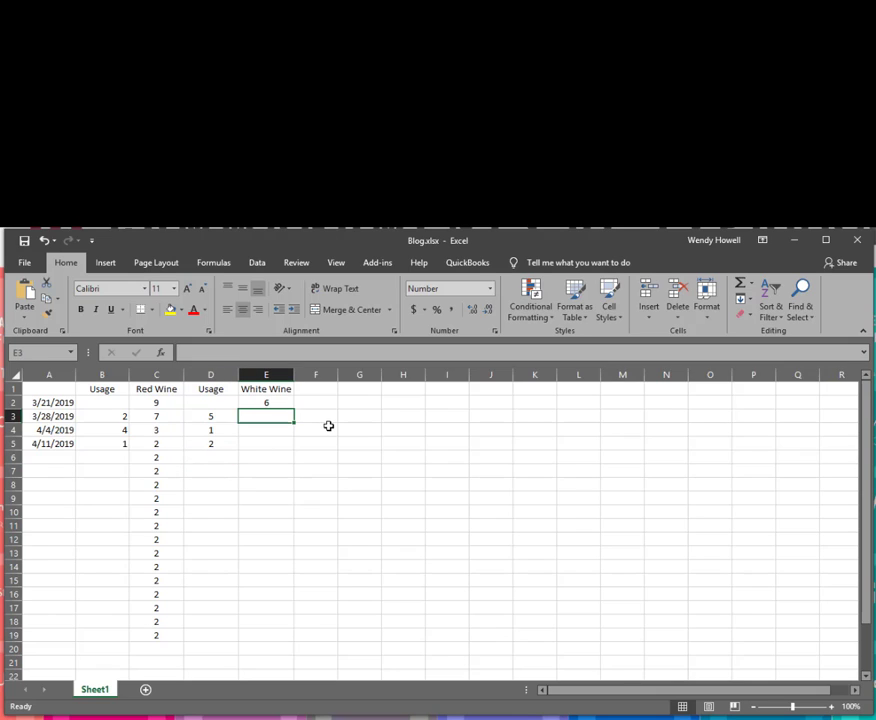
Enter =E2-D3 in E3 and fill it down to E19.
{"action": "type", "text": "="}
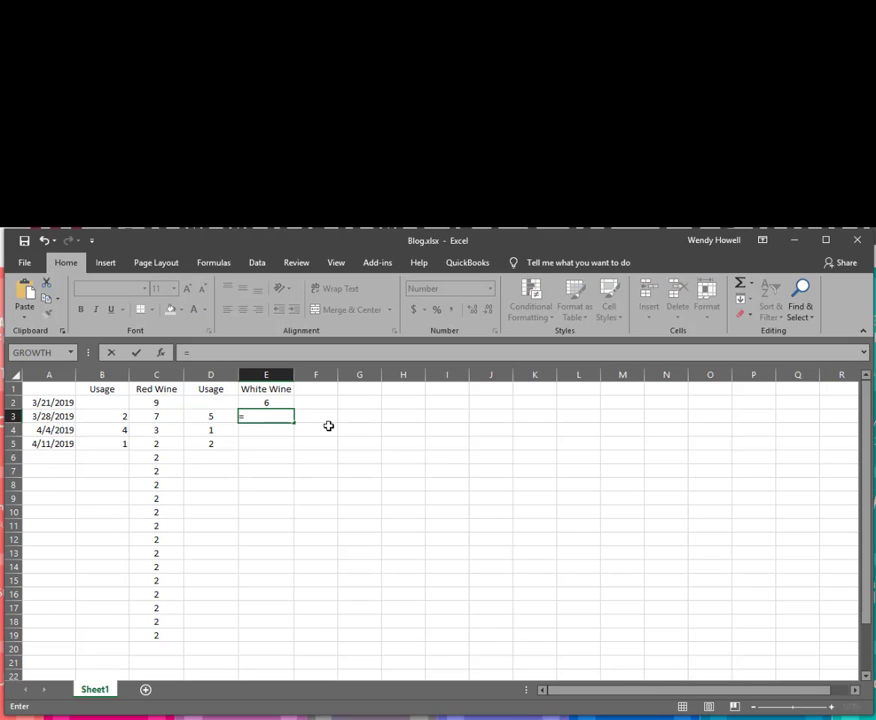
{"action": "left_click", "coordinate": [272, 401]}
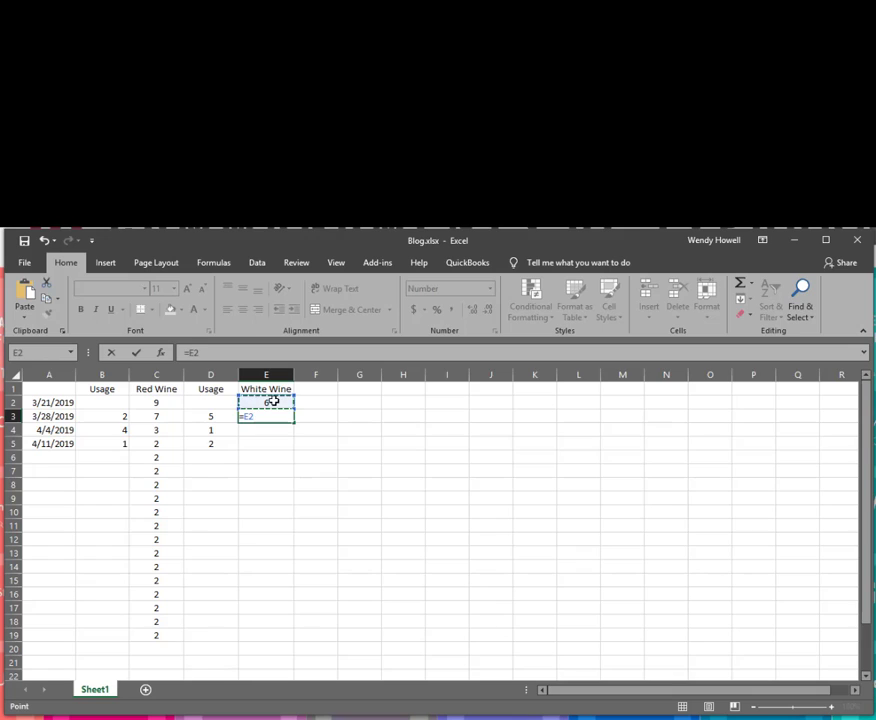
{"action": "type", "text": "-"}
{"action": "left_click", "coordinate": [198, 419]}
{"action": "key", "text": "Return"}
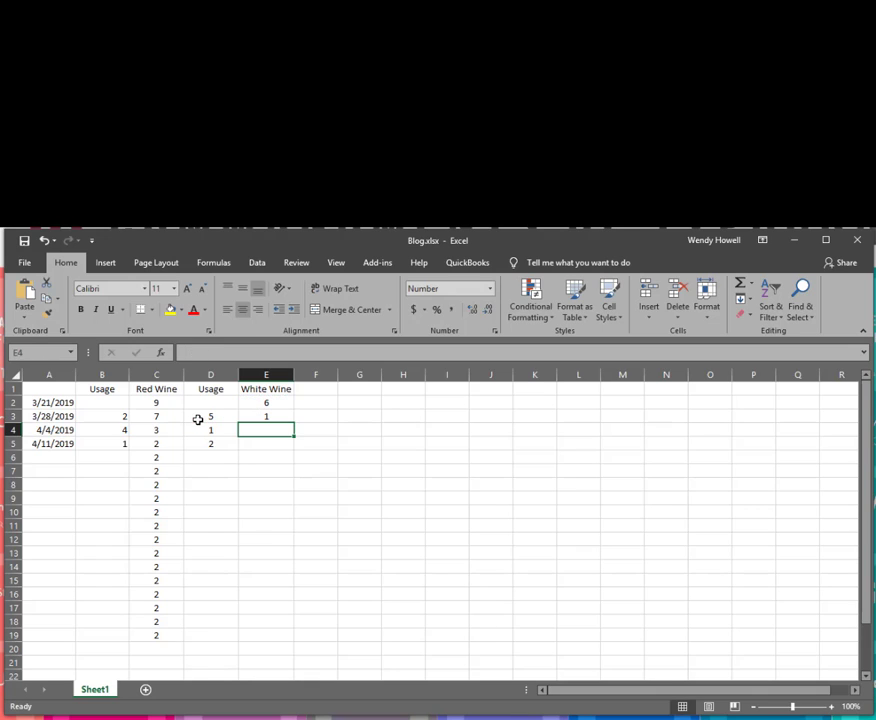
{"action": "left_click", "coordinate": [280, 416]}
{"action": "left_click_drag", "start_coordinate": [293, 423], "coordinate": [294, 645]}
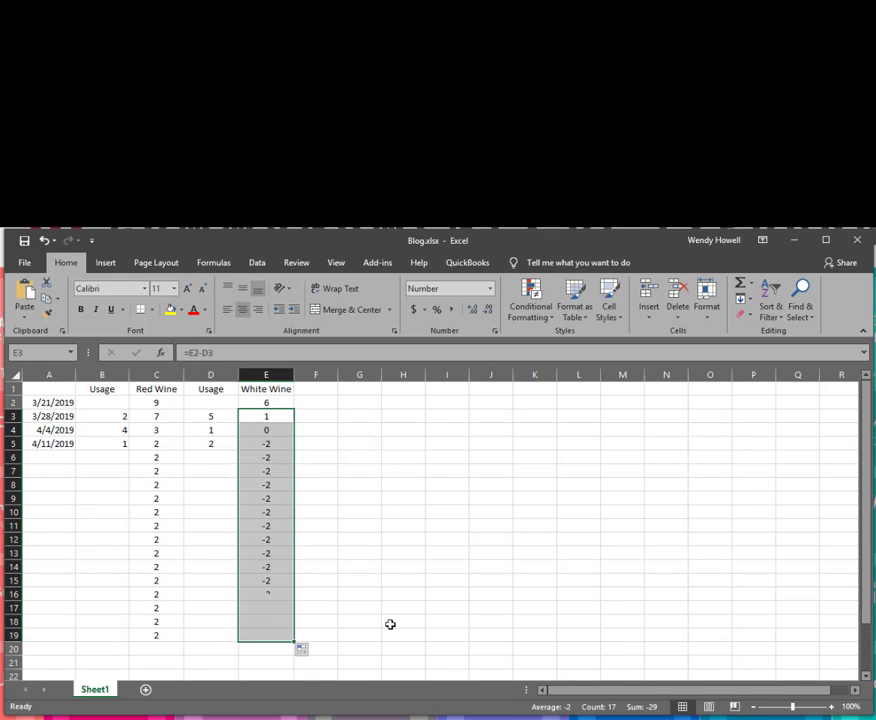
{"action": "left_click", "coordinate": [215, 457]}
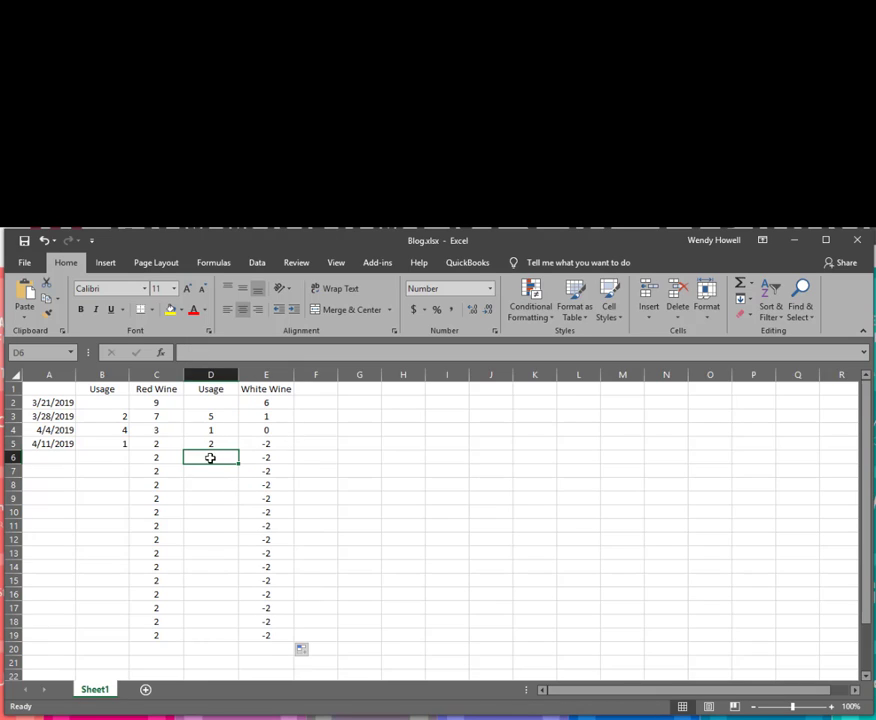
Insert a new column C and head it 'Purchased'.
{"action": "right_click", "coordinate": [136, 375]}
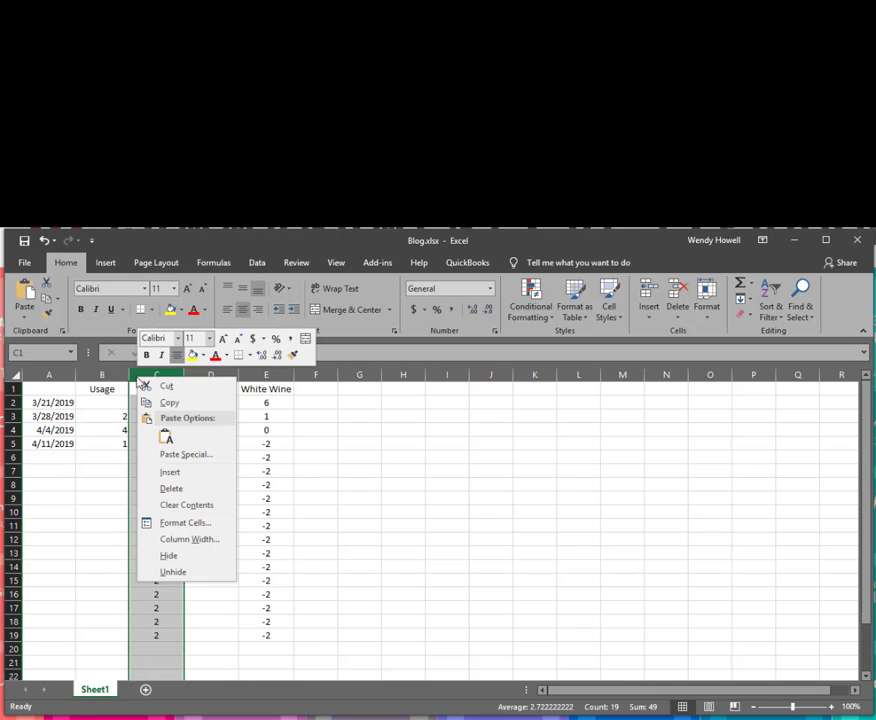
{"action": "left_click", "coordinate": [162, 476]}
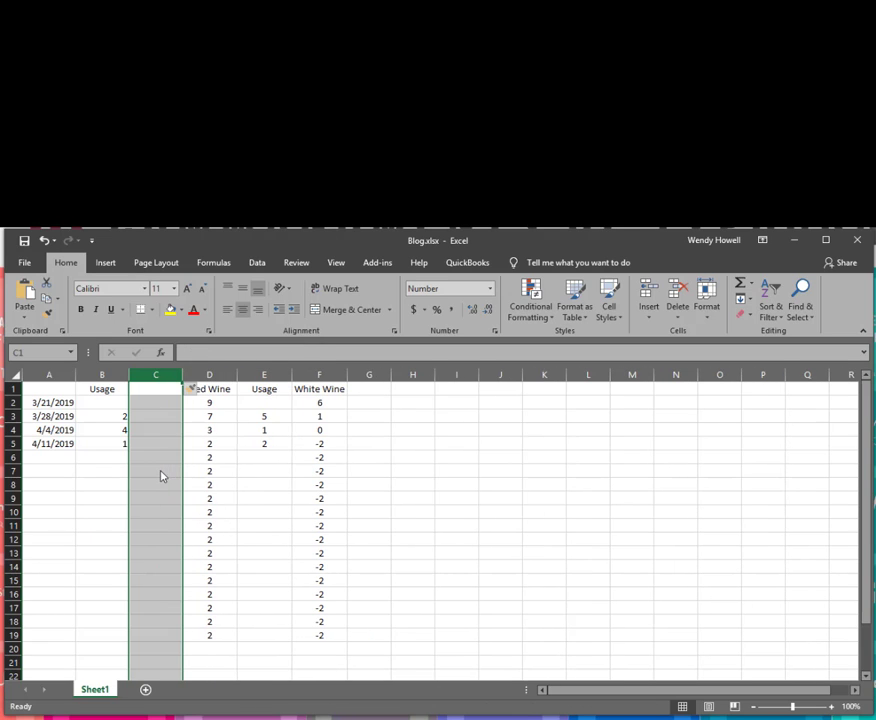
{"action": "left_click", "coordinate": [144, 392]}
{"action": "type", "text": "Purchased"}
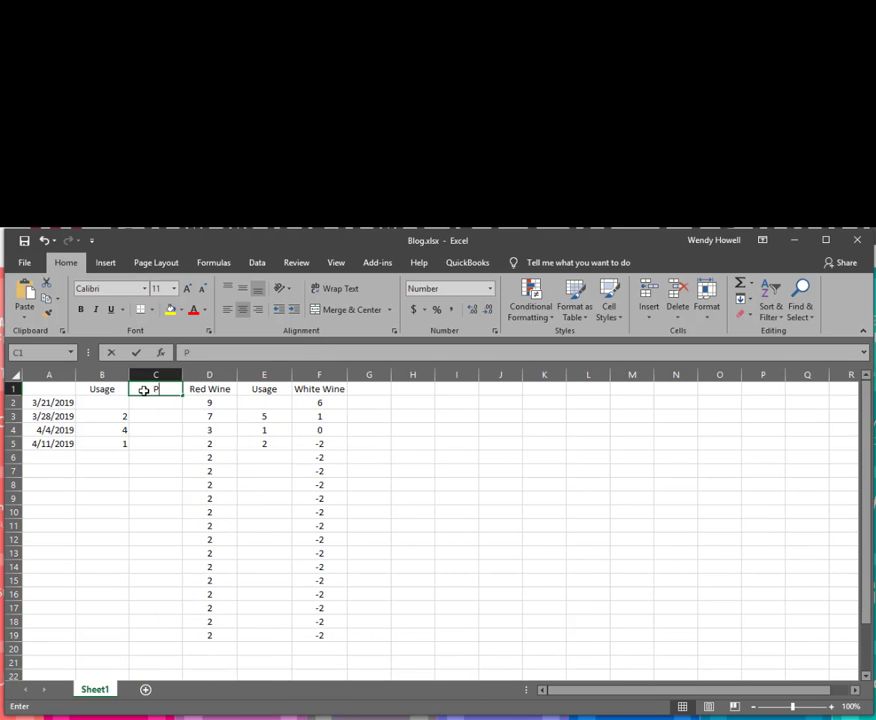
{"action": "key", "text": "Return"}
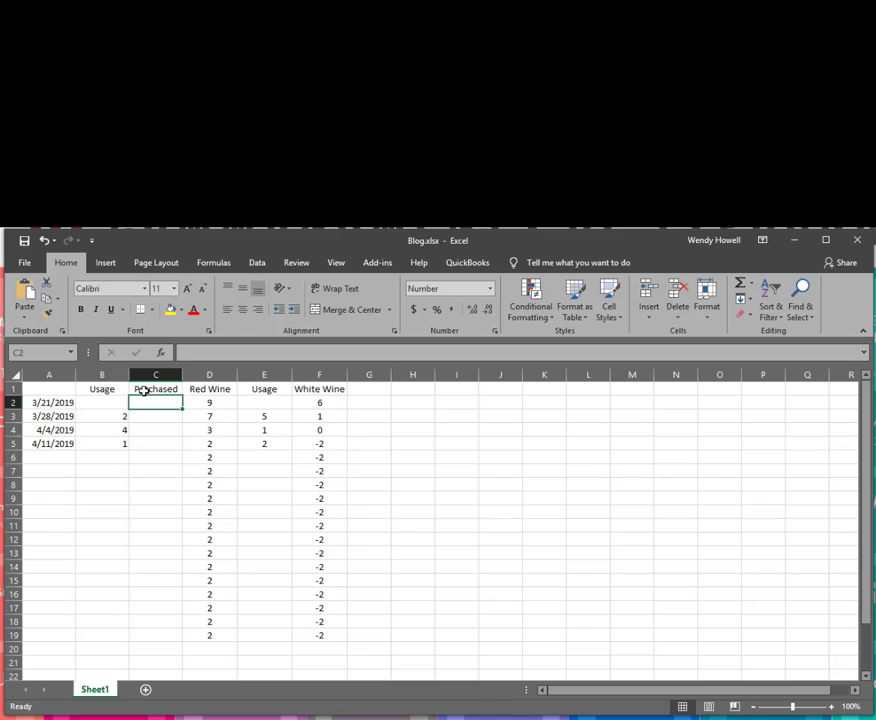
Enter red wine purchases of 5 in C4 and 6 in C6 and C8.
{"action": "left_click", "coordinate": [164, 416]}
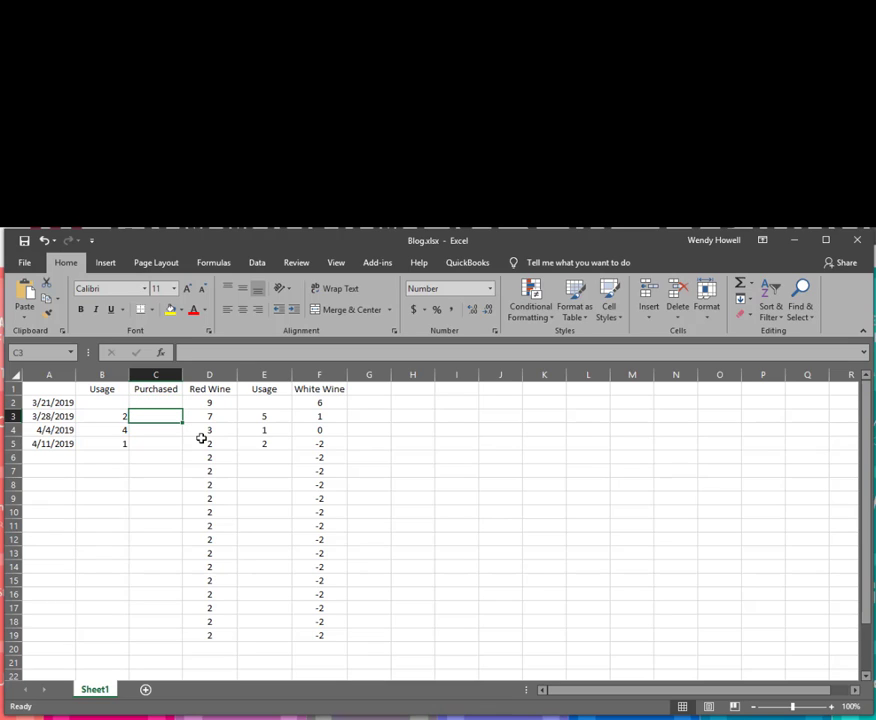
{"action": "key", "text": "Down"}
{"action": "key", "text": "Down"}
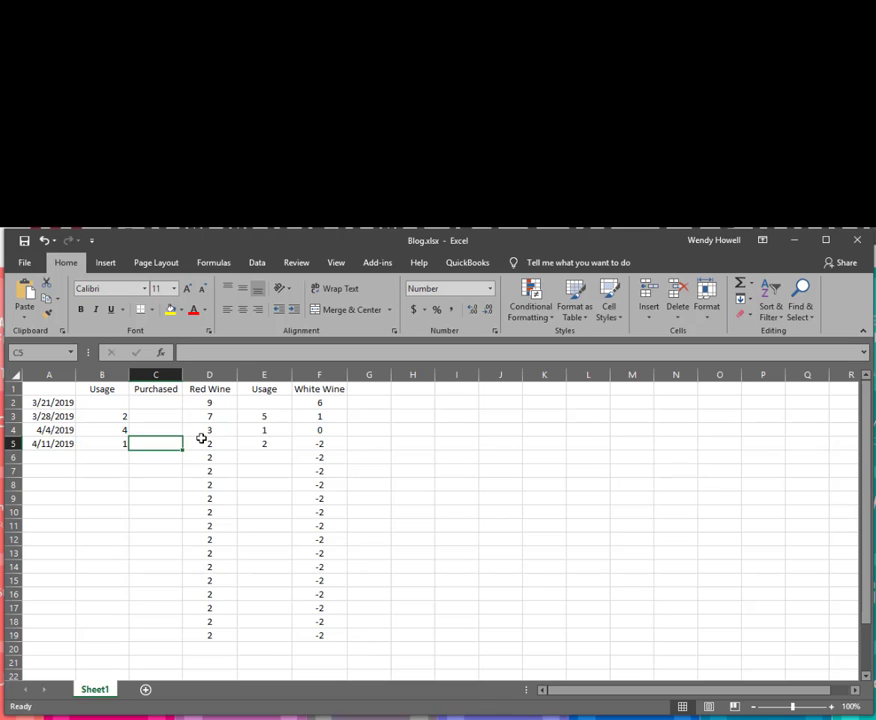
{"action": "key", "text": "Up"}
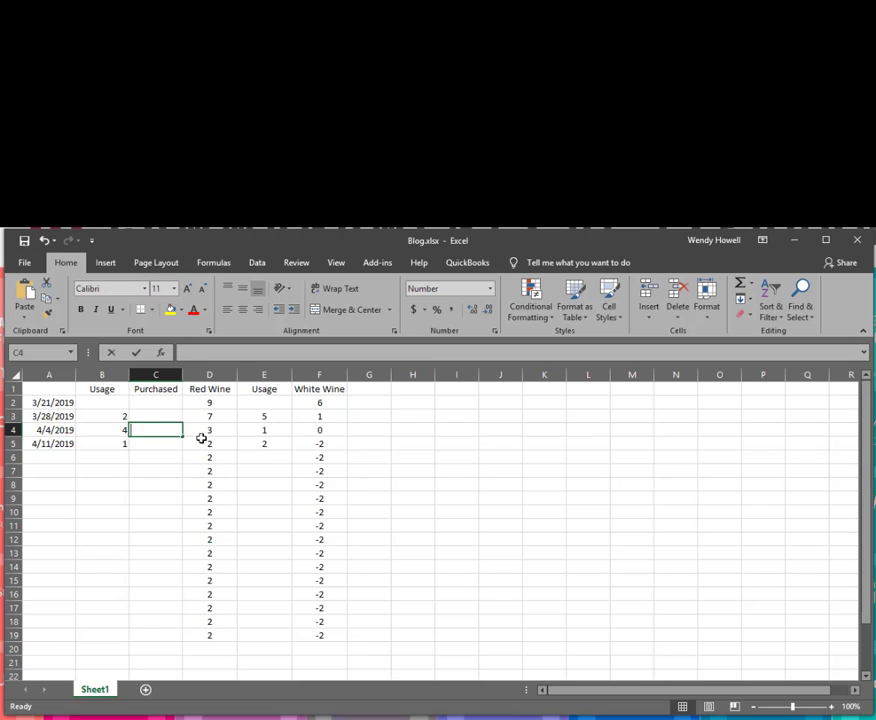
{"action": "type", "text": "5"}
{"action": "key", "text": "Return"}
{"action": "key", "text": "Down"}
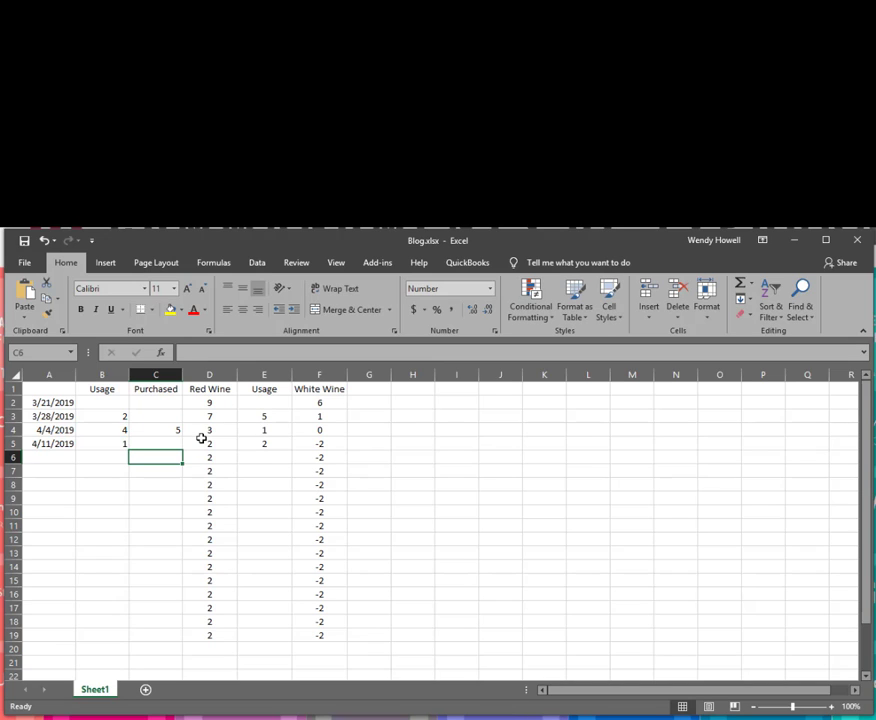
{"action": "type", "text": "6"}
{"action": "key", "text": "Return"}
{"action": "key", "text": "Down"}
{"action": "type", "text": "6"}
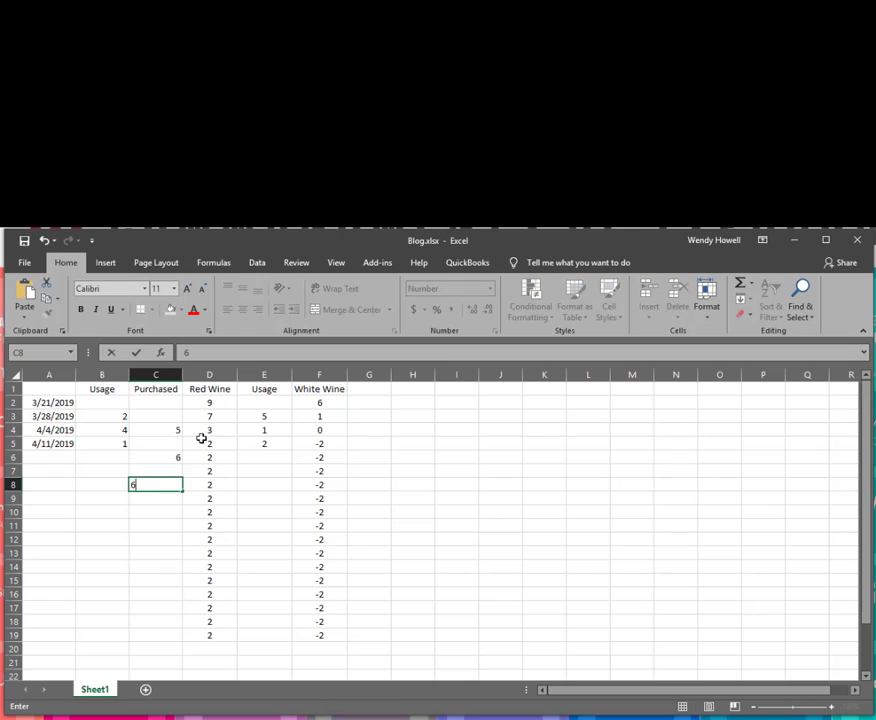
{"action": "key", "text": "Return"}
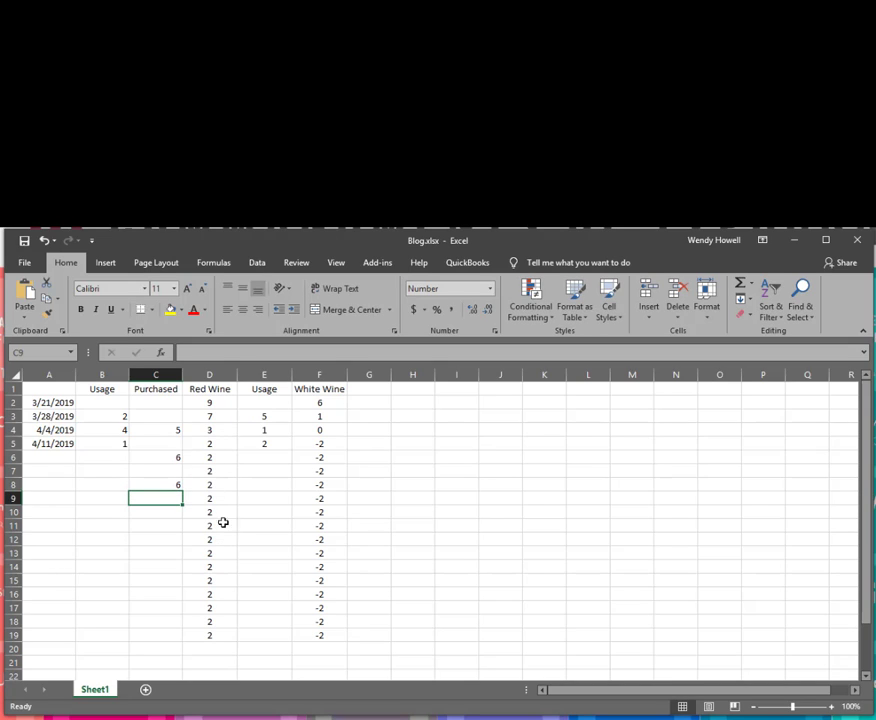
{"action": "left_click", "coordinate": [219, 415]}
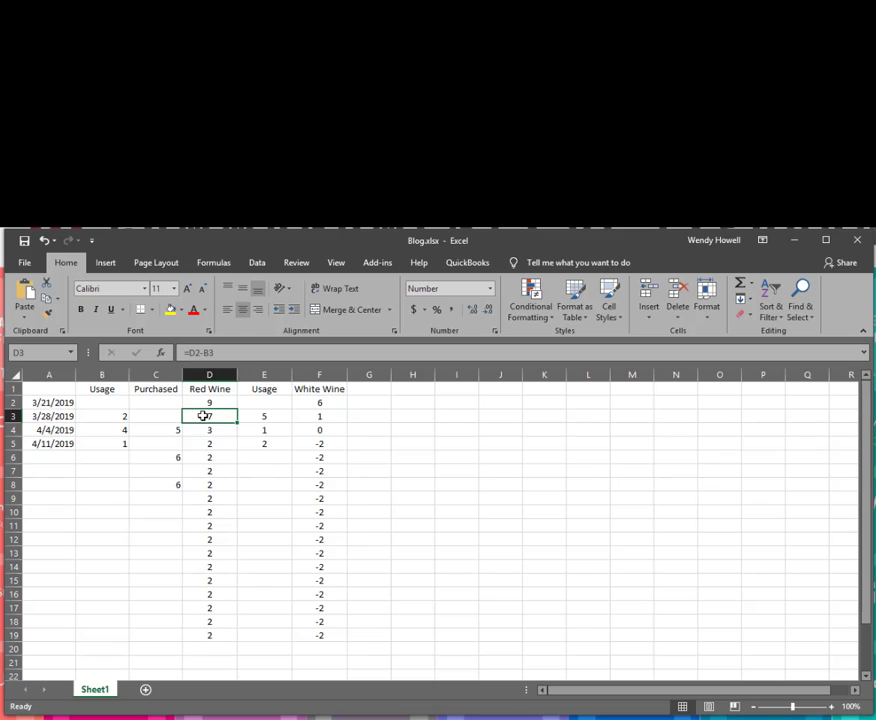
Change the D3 balance formula to =D2-B3+C3 and fill it down to D19.
{"action": "left_click", "coordinate": [236, 353]}
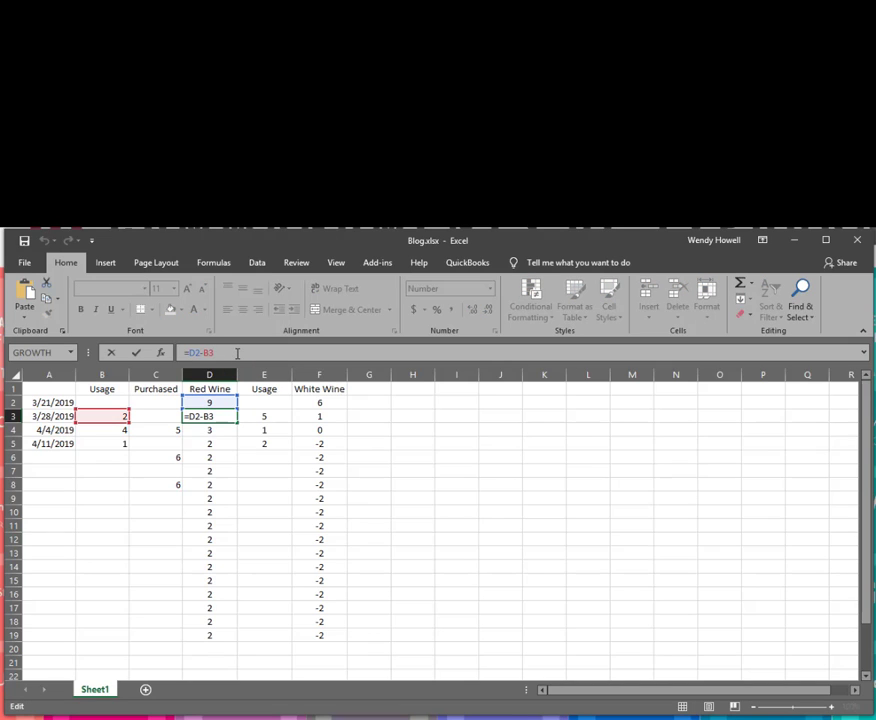
{"action": "type", "text": "+"}
{"action": "left_click", "coordinate": [136, 416]}
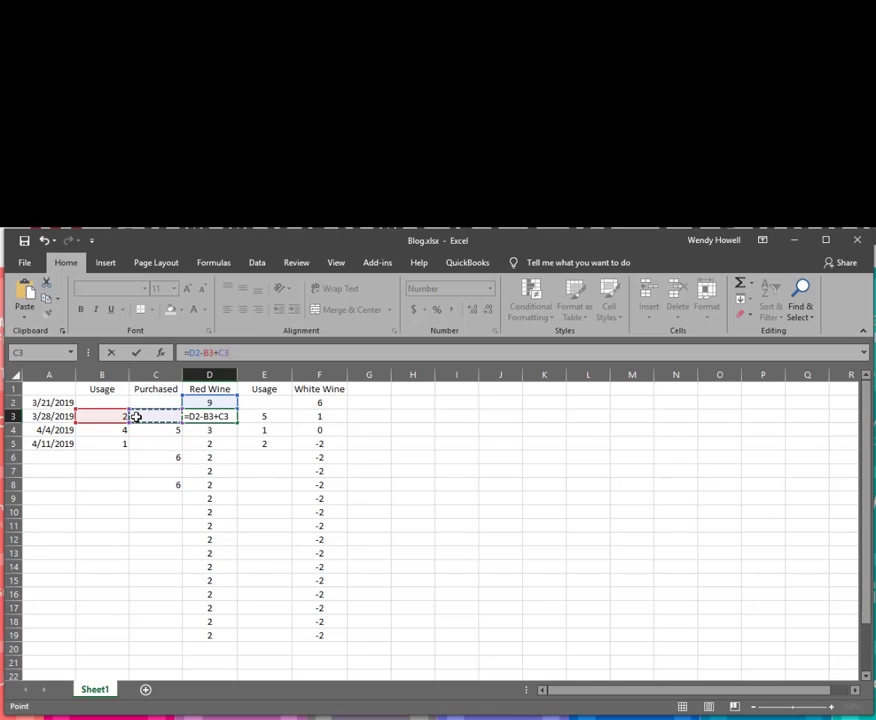
{"action": "key", "text": "Return"}
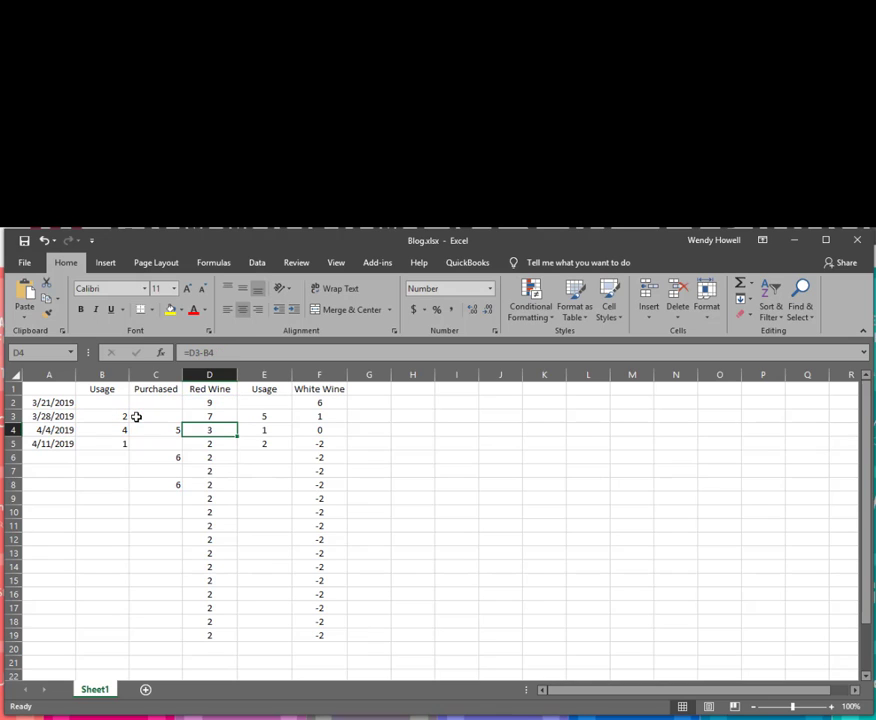
{"action": "left_click", "coordinate": [211, 415]}
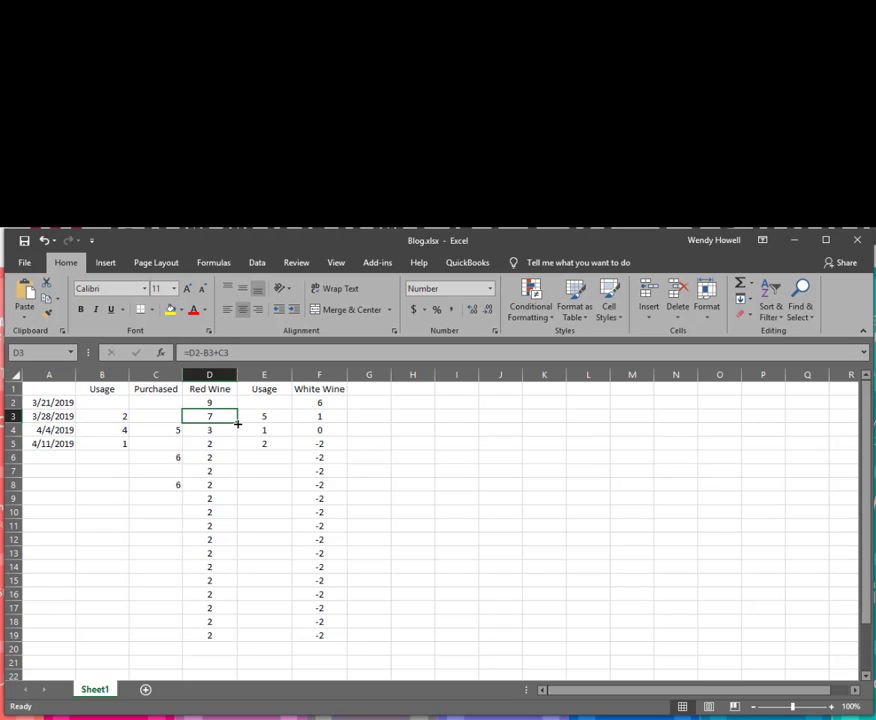
{"action": "left_click_drag", "start_coordinate": [238, 424], "coordinate": [243, 641]}
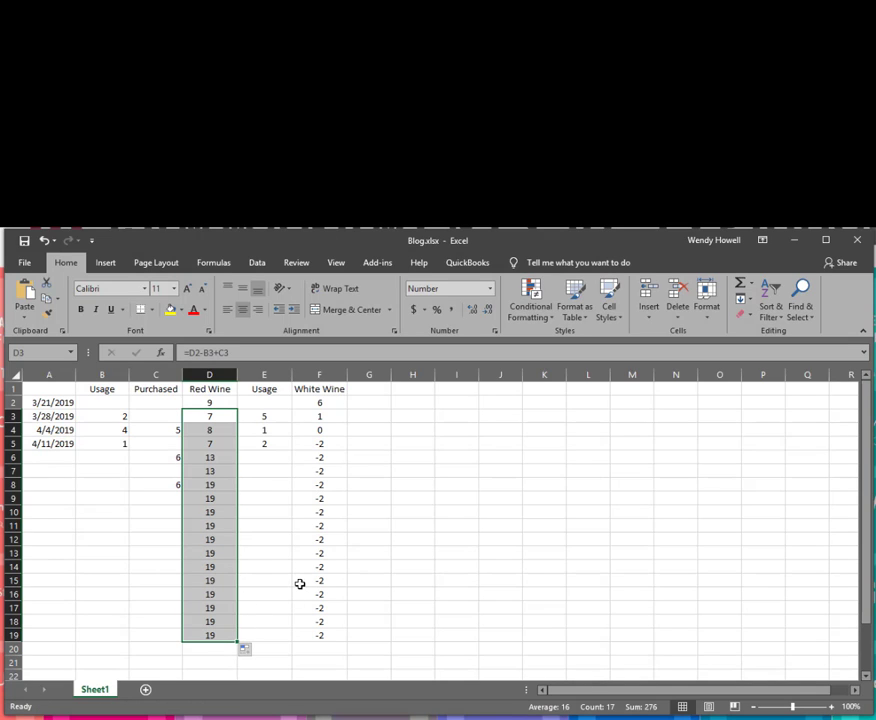
Enter red wine usages of 2, 1 and 3 in B6:B8.
{"action": "left_click", "coordinate": [108, 460]}
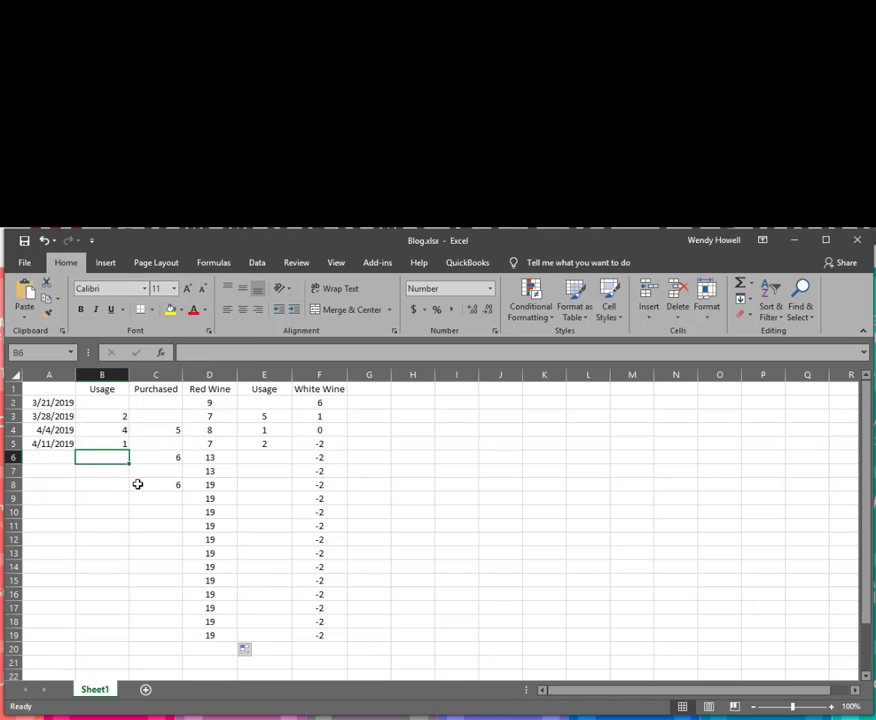
{"action": "type", "text": "2"}
{"action": "key", "text": "Return"}
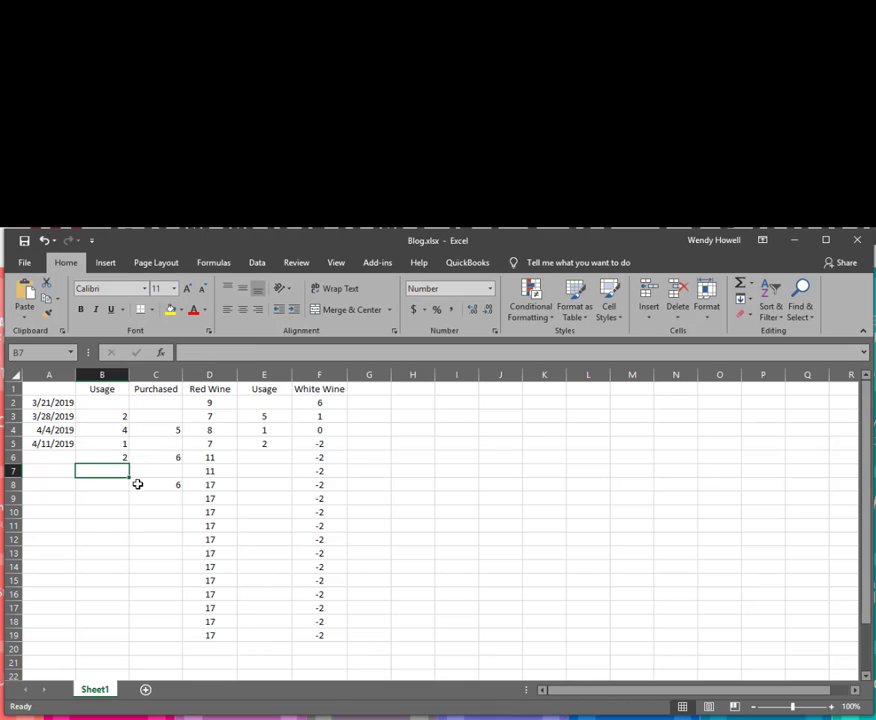
{"action": "type", "text": "1"}
{"action": "key", "text": "Return"}
{"action": "type", "text": "3"}
{"action": "key", "text": "Return"}
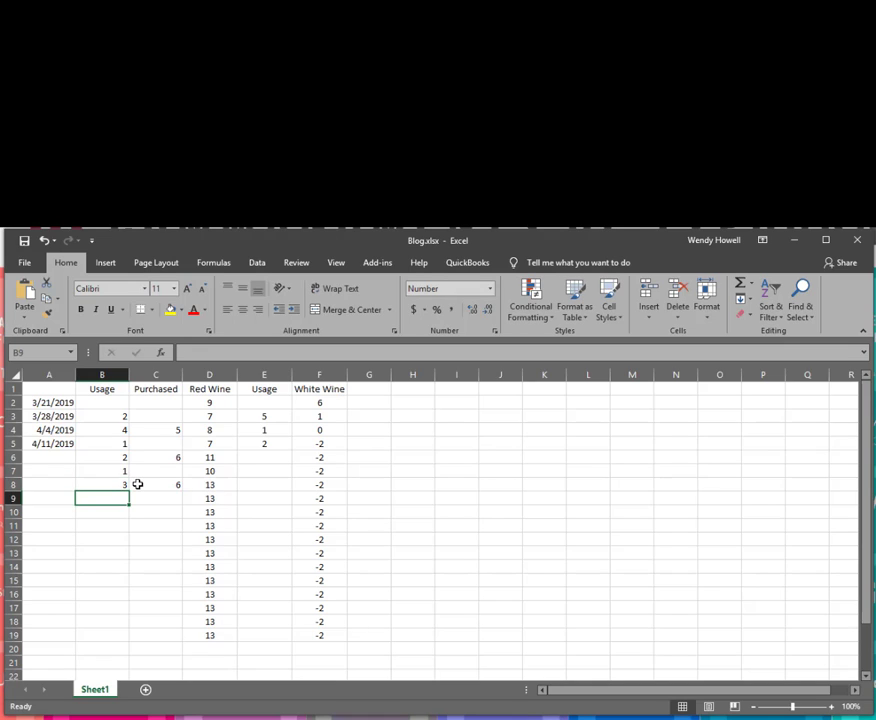
Insert a new column before White Wine with the heading 'Purchased' in F1.
{"action": "right_click", "coordinate": [305, 374]}
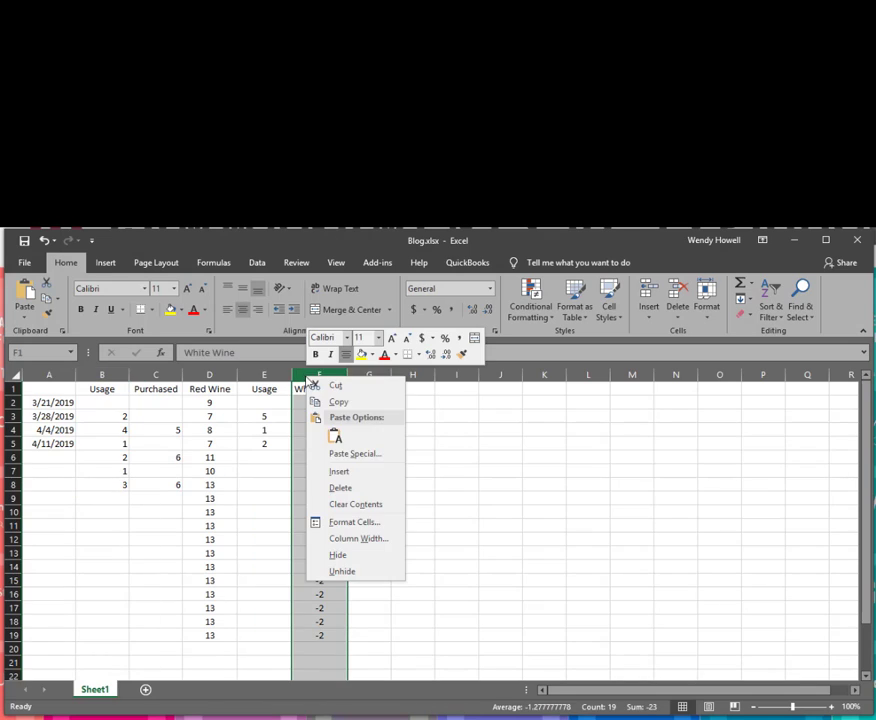
{"action": "left_click", "coordinate": [337, 471]}
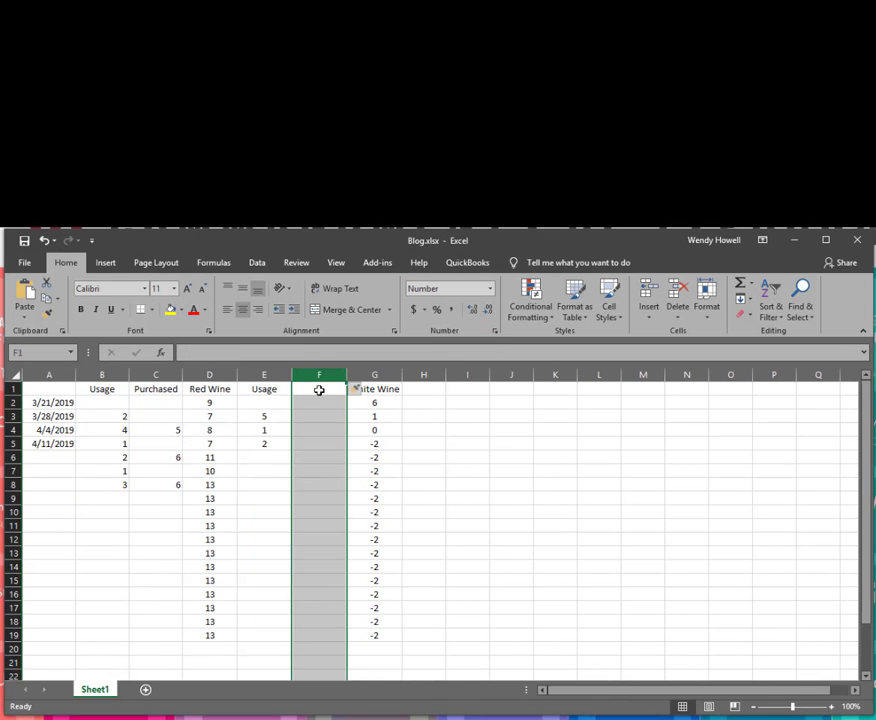
{"action": "left_click", "coordinate": [319, 389]}
{"action": "type", "text": "PUrchae"}
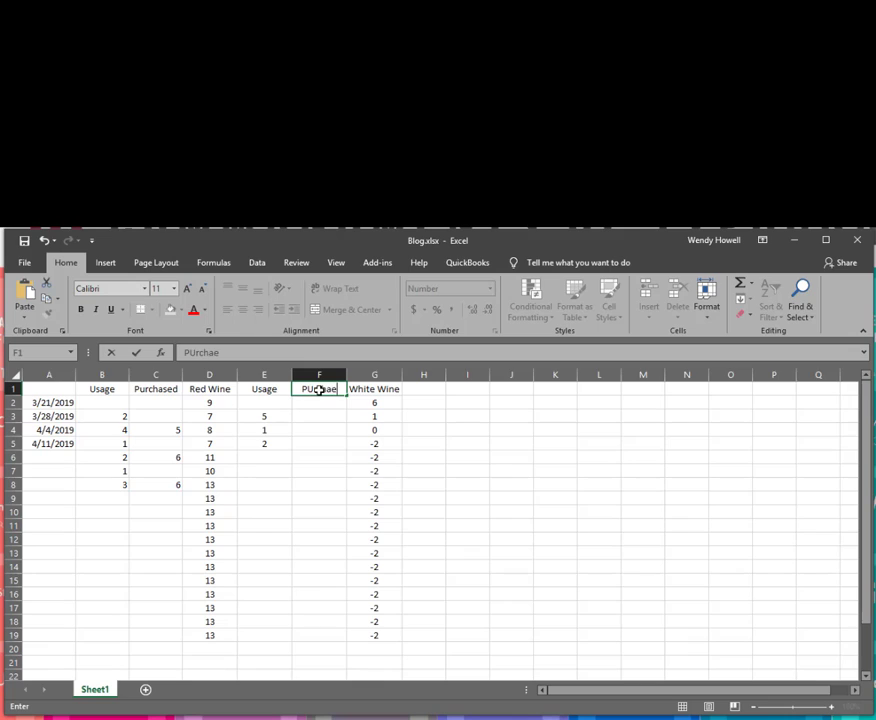
{"action": "key", "text": "BackSpace"}
{"action": "key", "text": "BackSpace"}
{"action": "key", "text": "BackSpace"}
{"action": "key", "text": "BackSpace"}
{"action": "type", "text": "urchased"}
{"action": "key", "text": "Return"}
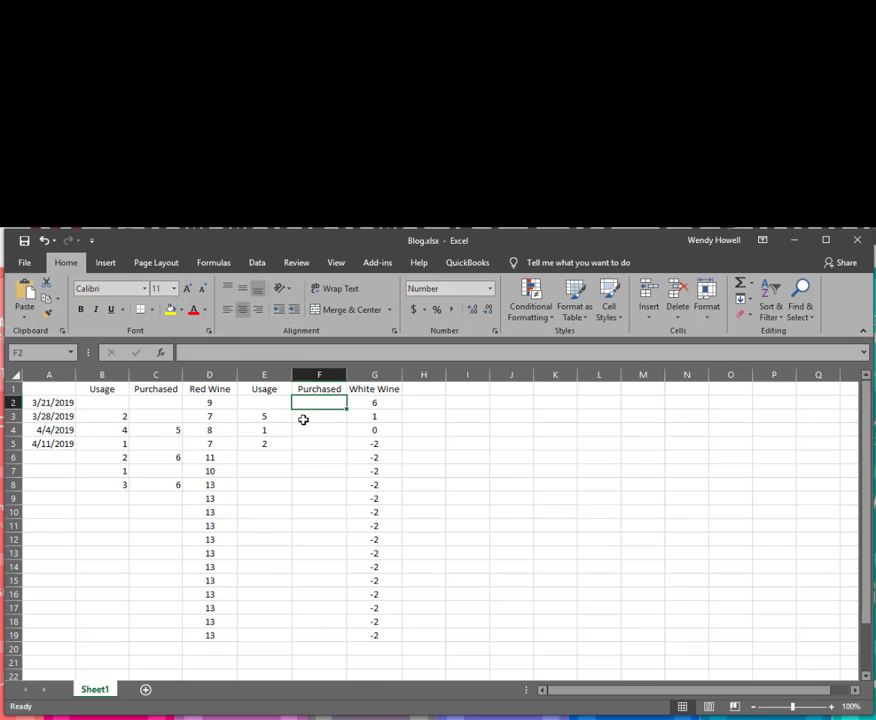
Enter white wine purchases of 3 in F3, F5 and F7.
{"action": "left_click", "coordinate": [316, 420]}
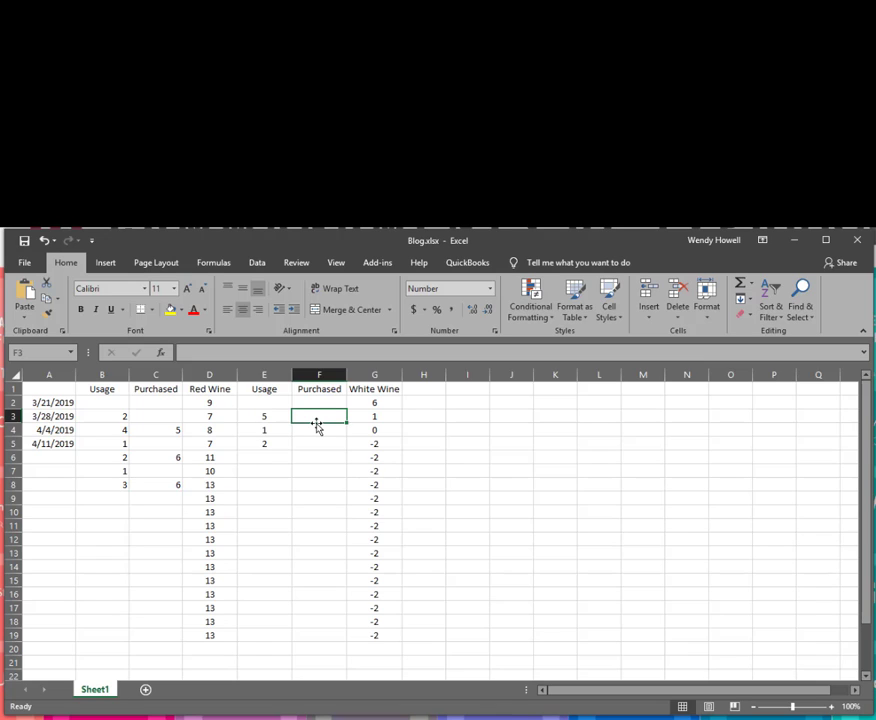
{"action": "type", "text": "3"}
{"action": "key", "text": "Return"}
{"action": "key", "text": "Return"}
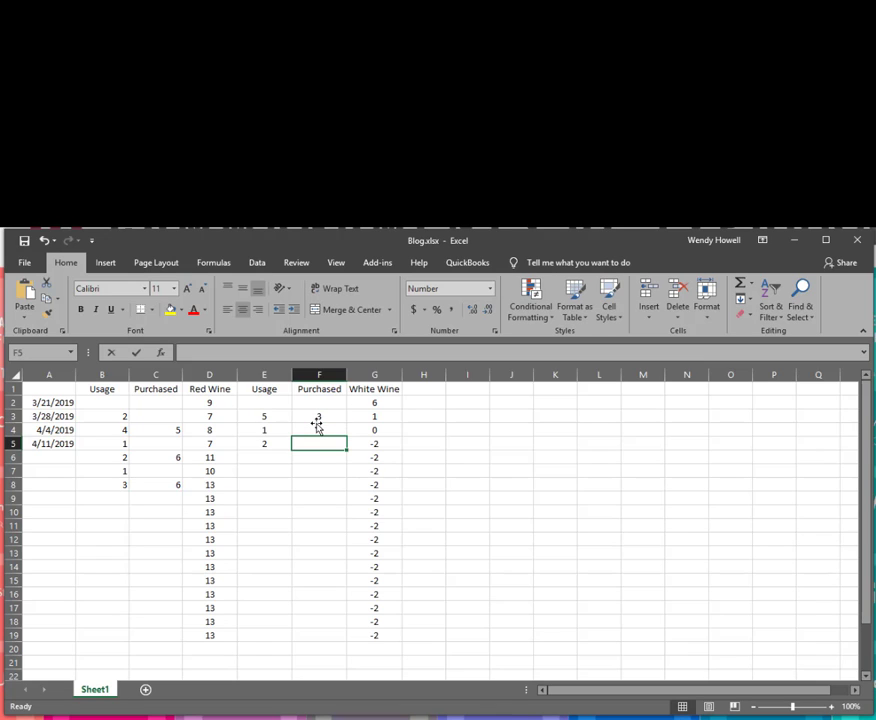
{"action": "type", "text": "3"}
{"action": "key", "text": "Return"}
{"action": "key", "text": "Return"}
{"action": "type", "text": "3"}
{"action": "key", "text": "Return"}
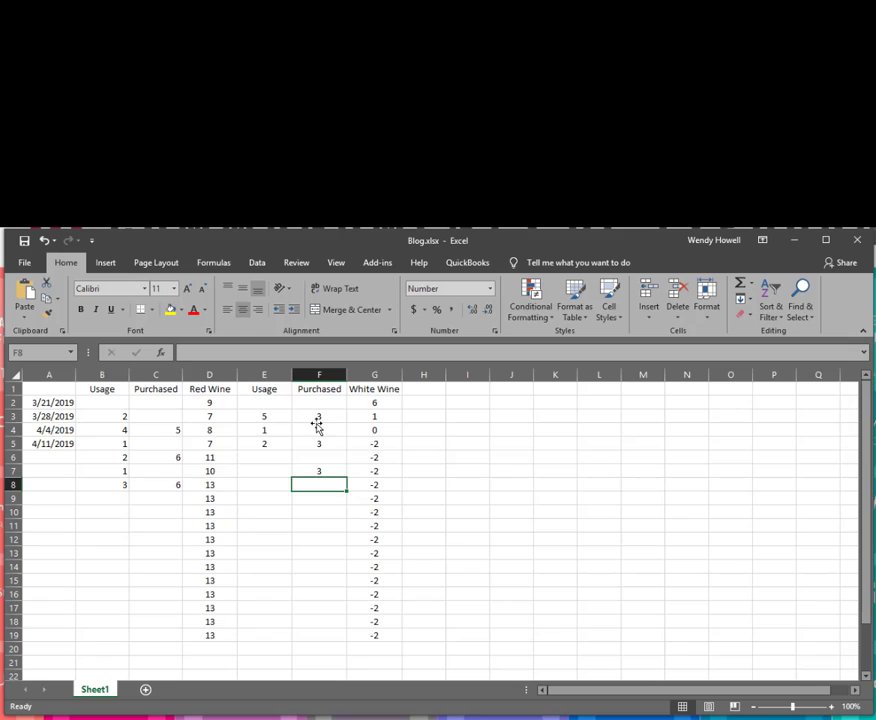
Change the G3 balance formula to =G2-E3+F3 and fill it down to G19.
{"action": "left_click", "coordinate": [398, 416]}
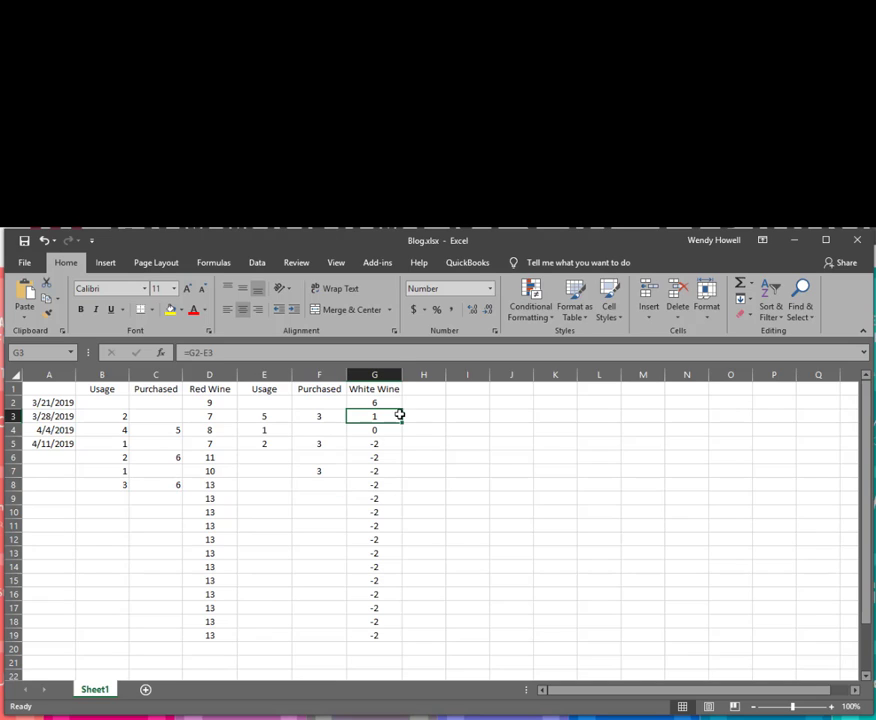
{"action": "left_click", "coordinate": [246, 352]}
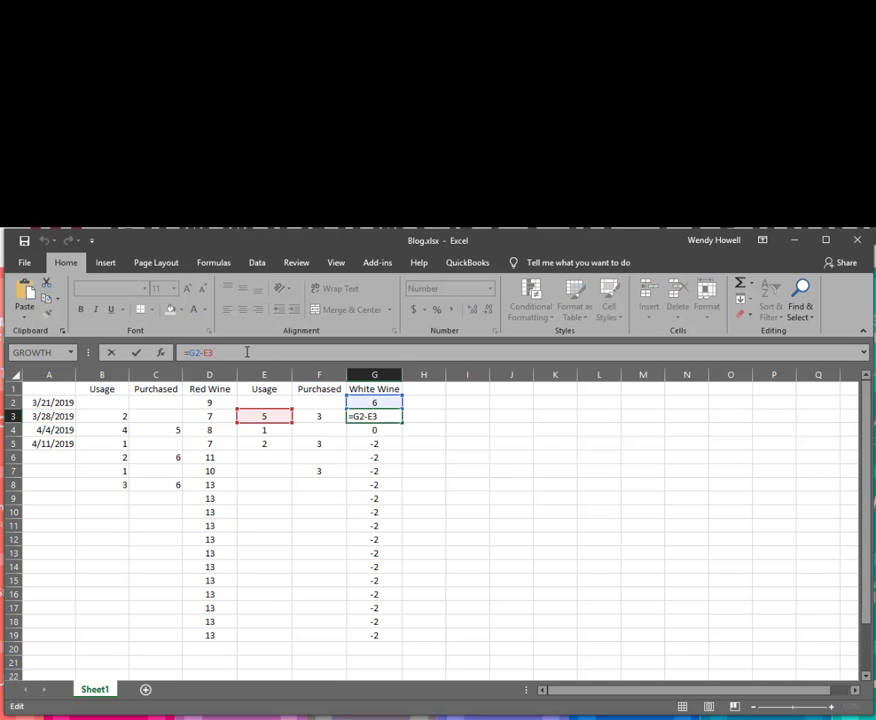
{"action": "type", "text": "+"}
{"action": "left_click", "coordinate": [337, 416]}
{"action": "key", "text": "Return"}
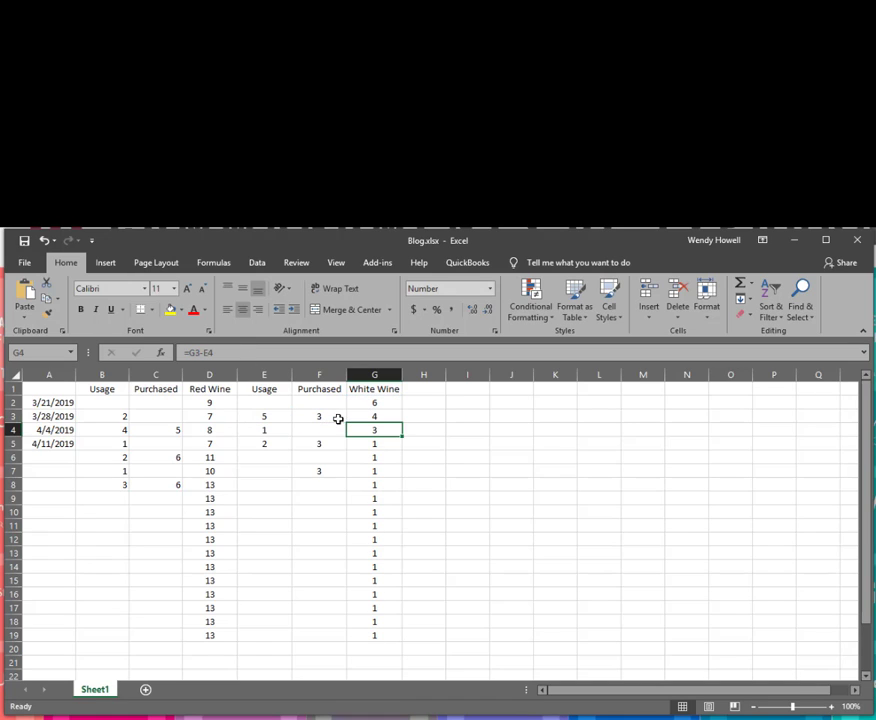
{"action": "left_click", "coordinate": [368, 415]}
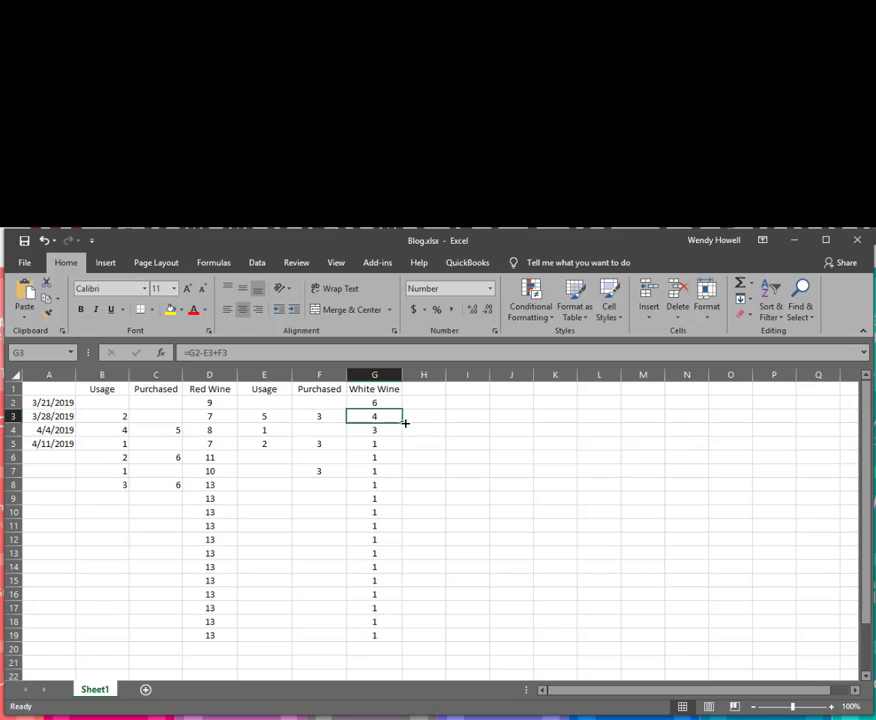
{"action": "left_click_drag", "start_coordinate": [404, 422], "coordinate": [391, 636]}
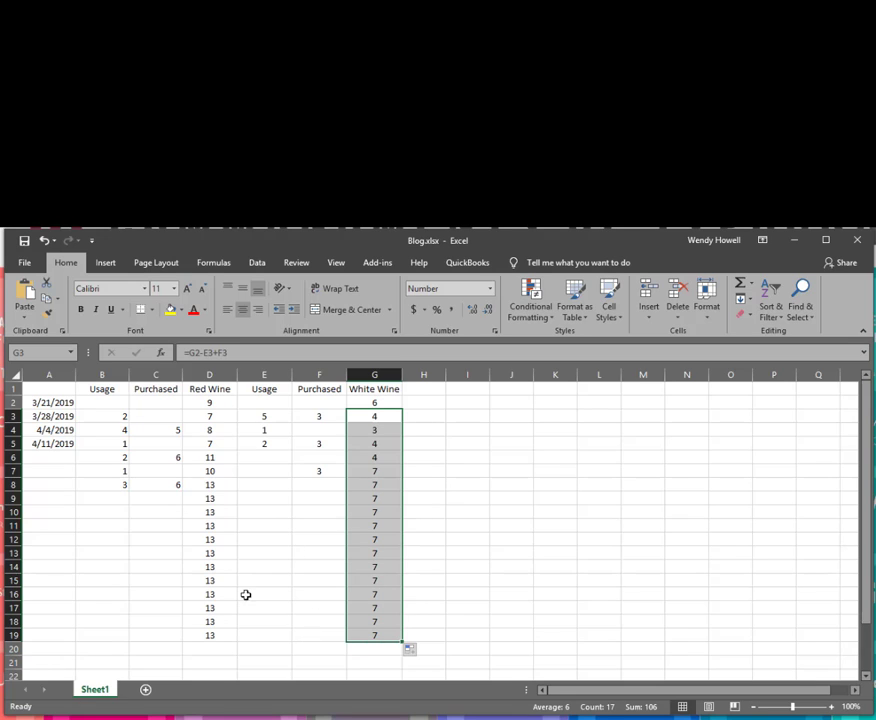
{"action": "scroll", "coordinate": [219, 583], "scroll_direction": "down", "scroll_amount": 2}
{"action": "scroll", "coordinate": [216, 590], "scroll_direction": "up", "scroll_amount": 1}
{"action": "scroll", "coordinate": [216, 590], "scroll_direction": "up", "scroll_amount": 1}
Put =AVERAGE(B3:B19) in B20 using AutoSum's Average option.
{"action": "left_click", "coordinate": [100, 650]}
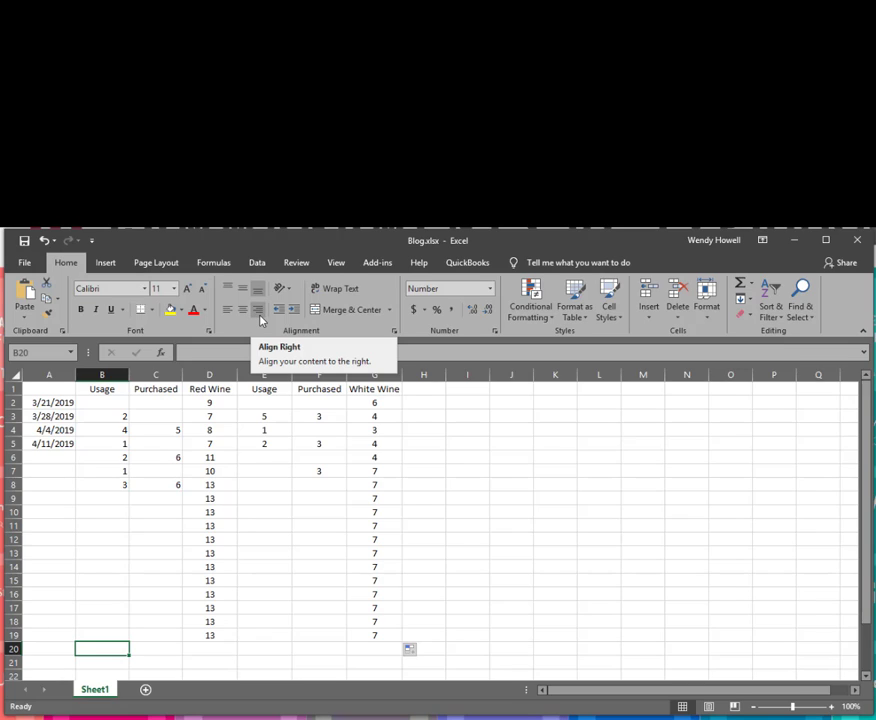
{"action": "left_click", "coordinate": [220, 263]}
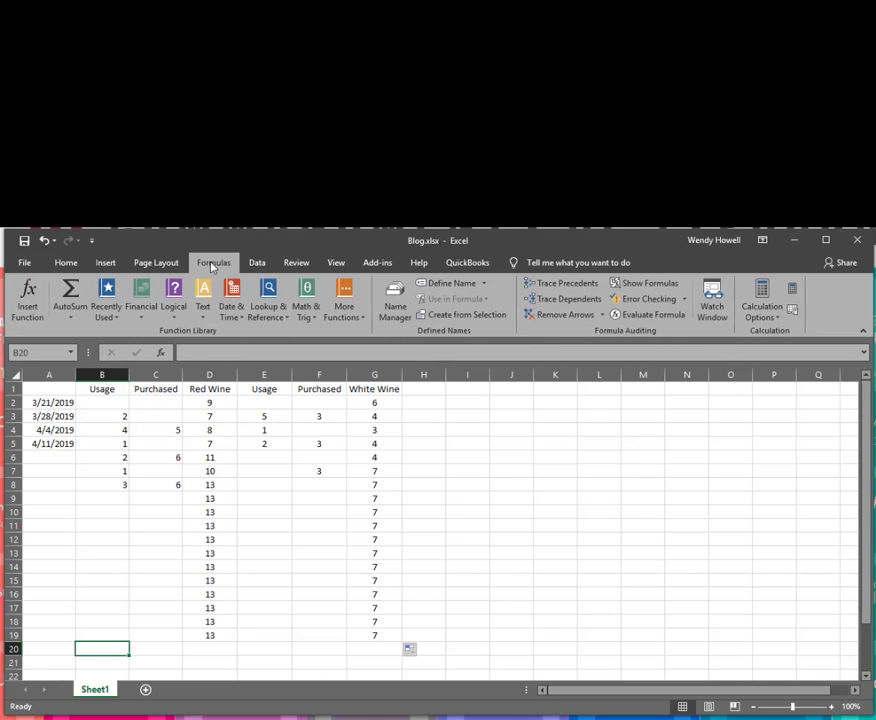
{"action": "left_click", "coordinate": [81, 316]}
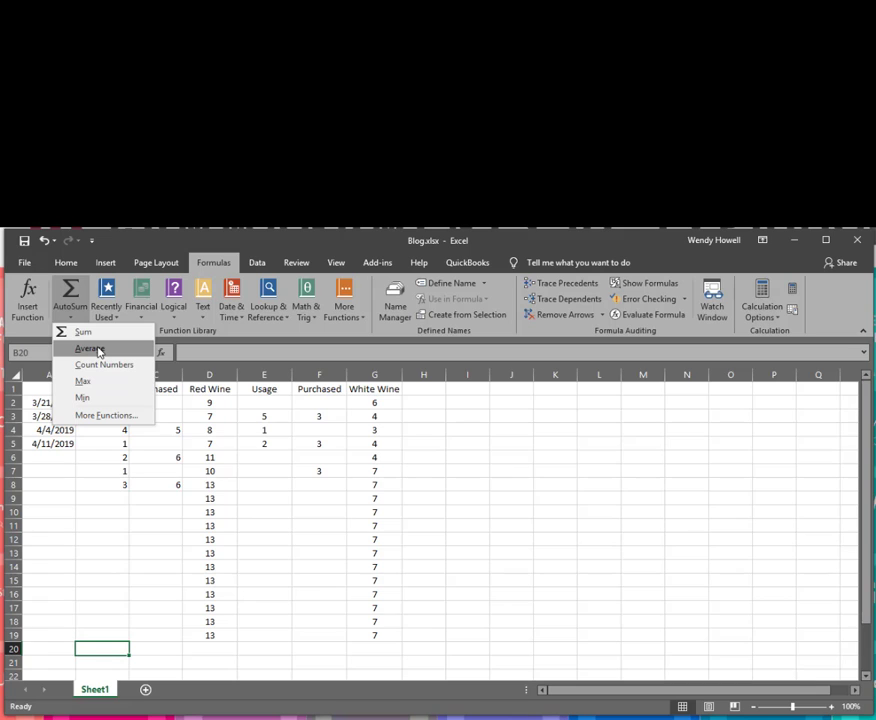
{"action": "left_click", "coordinate": [90, 349]}
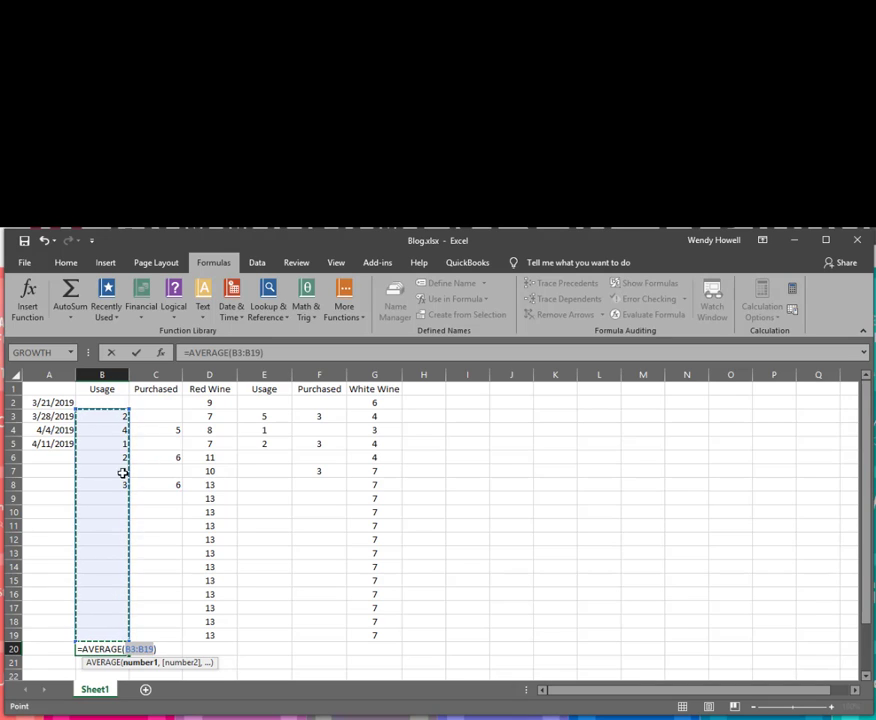
{"action": "key", "text": "Return"}
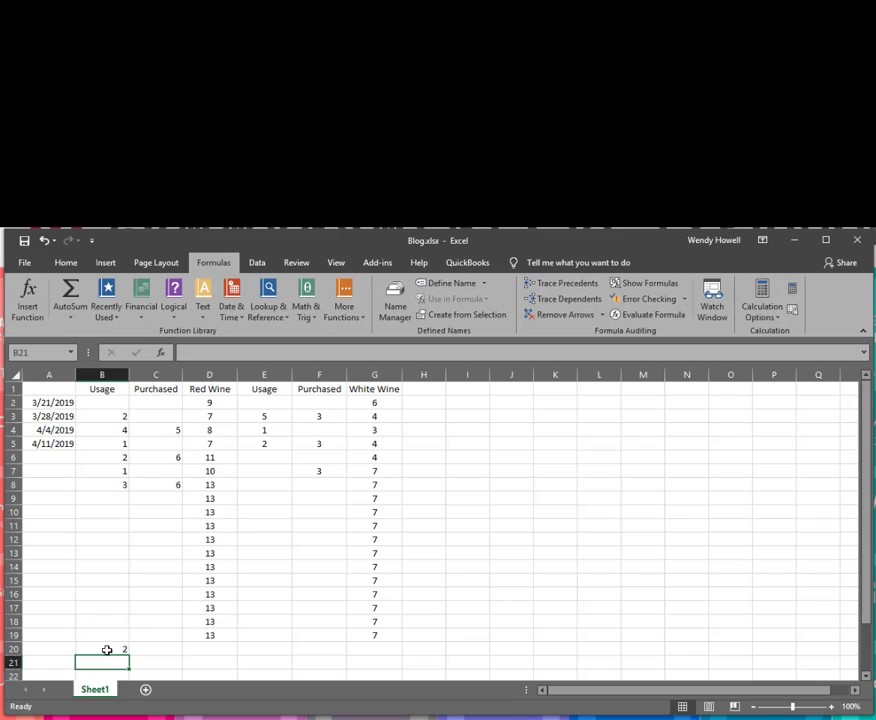
Format B20 as Number with 2 decimal places so it displays 2.17.
{"action": "left_click", "coordinate": [107, 650]}
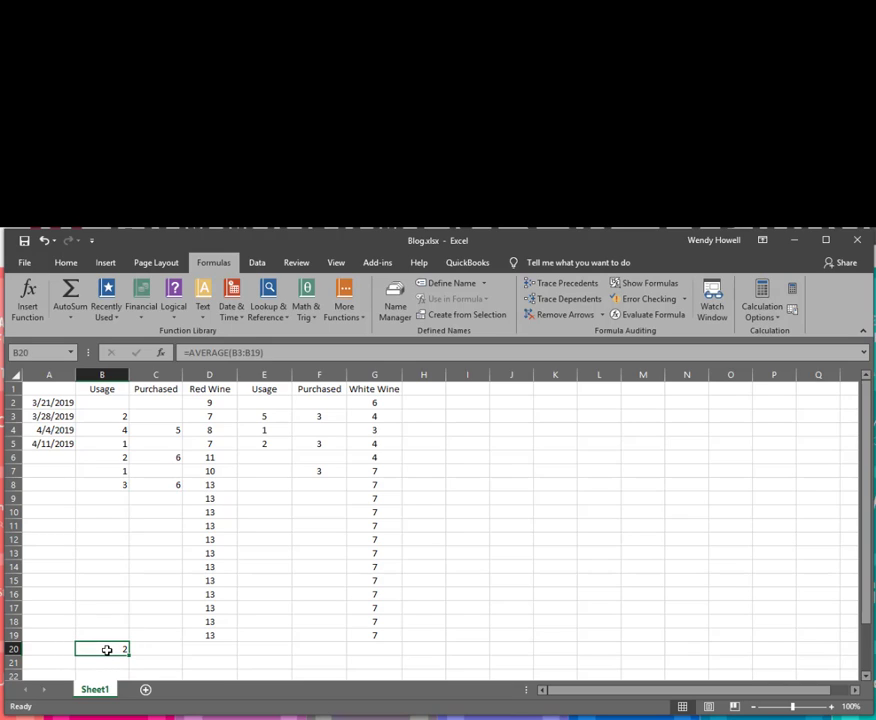
{"action": "right_click", "coordinate": [107, 650]}
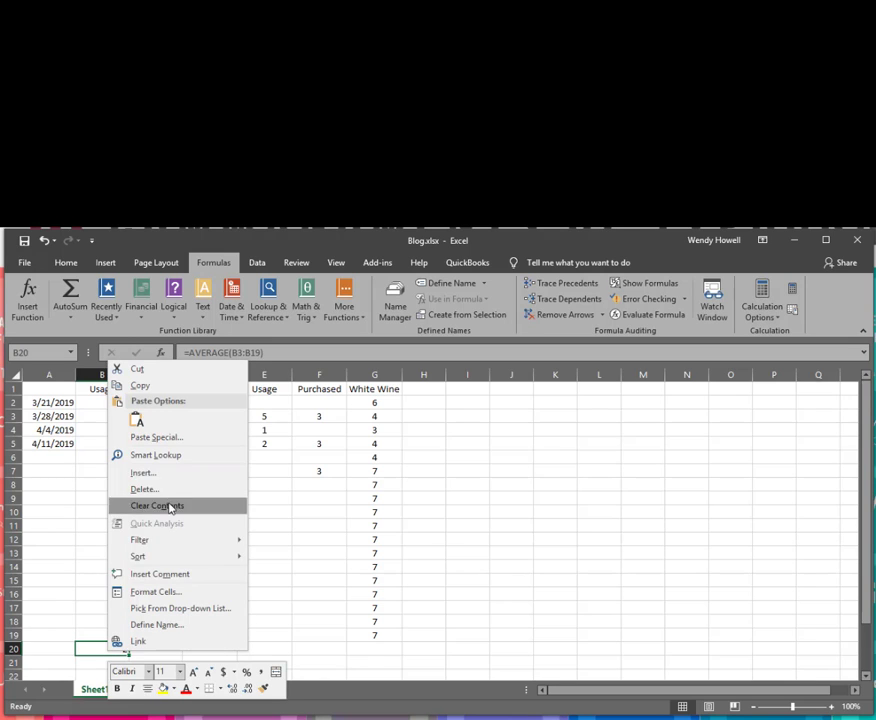
{"action": "left_click", "coordinate": [155, 591]}
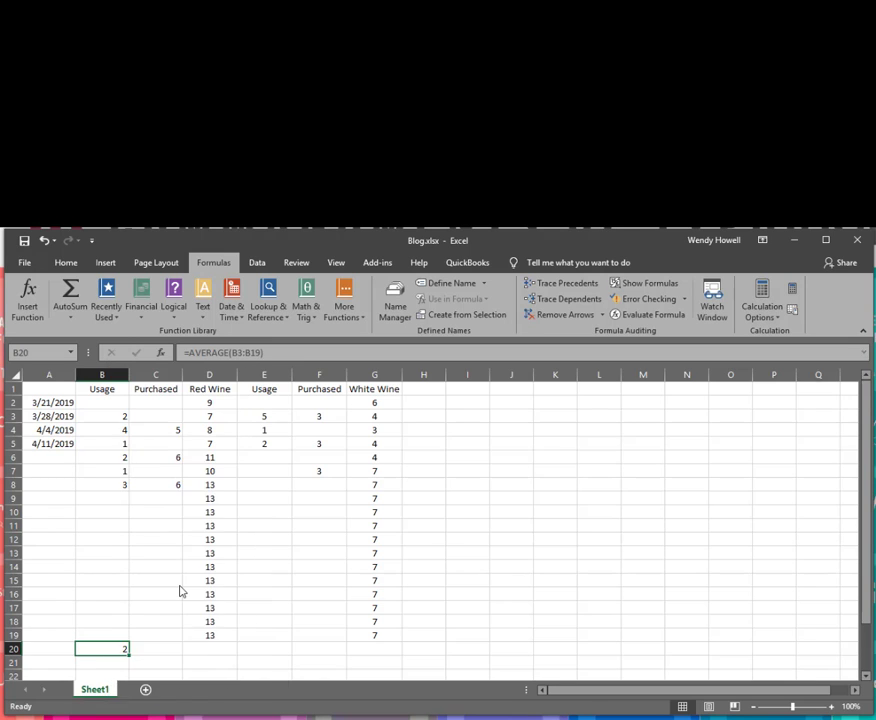
{"action": "left_click", "coordinate": [193, 510]}
{"action": "left_click", "coordinate": [193, 510]}
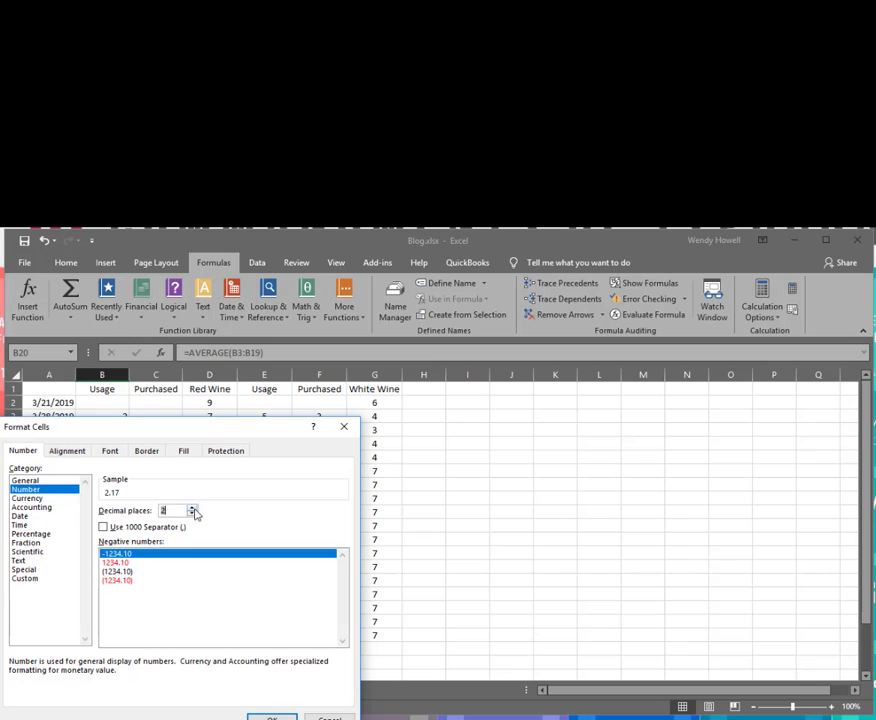
{"action": "left_click", "coordinate": [272, 717]}
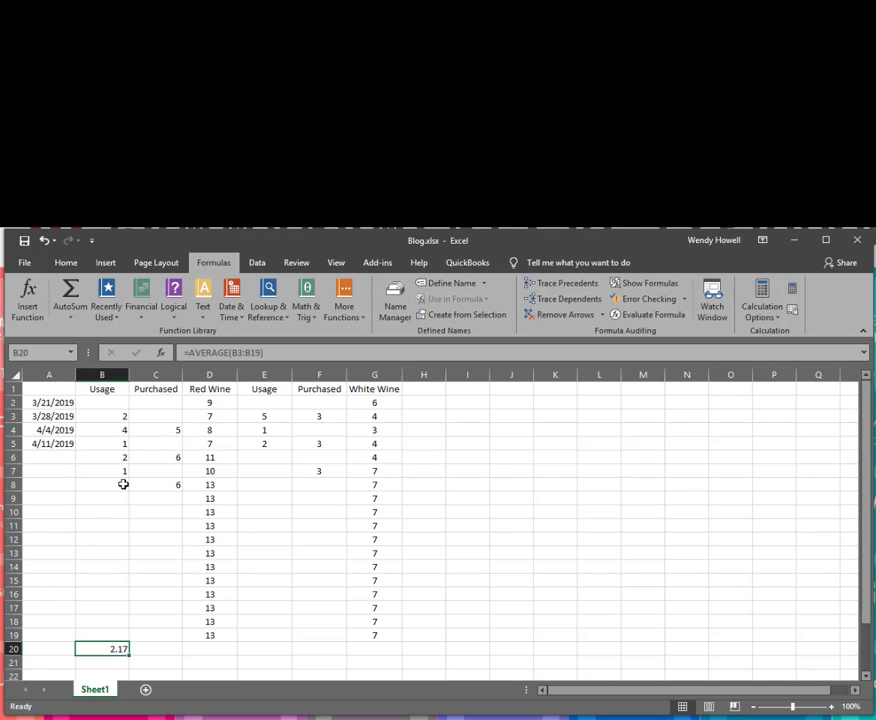
{"action": "left_click", "coordinate": [66, 262]}
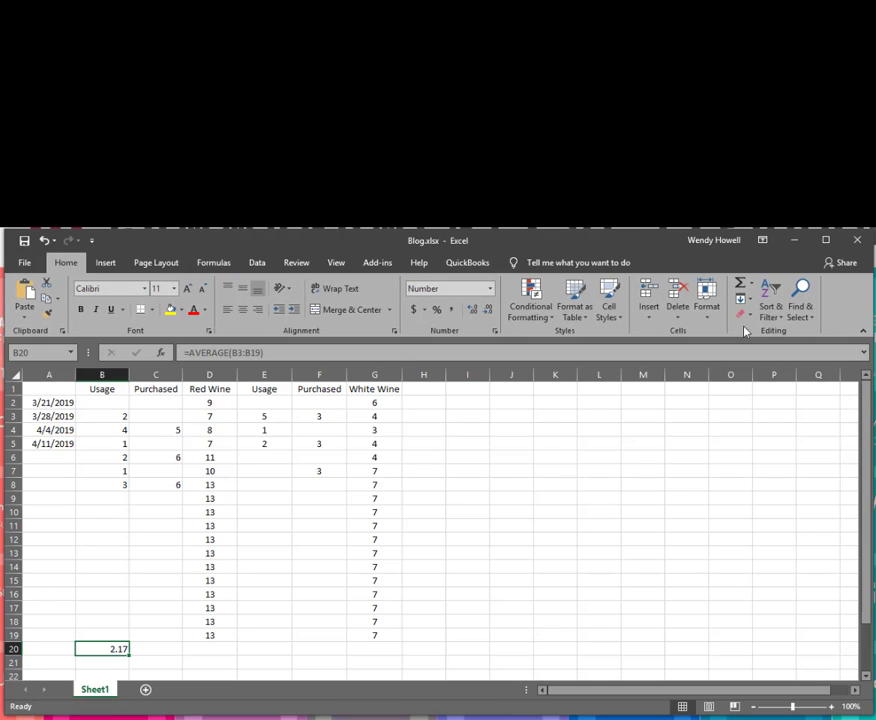
{"action": "left_click", "coordinate": [753, 285]}
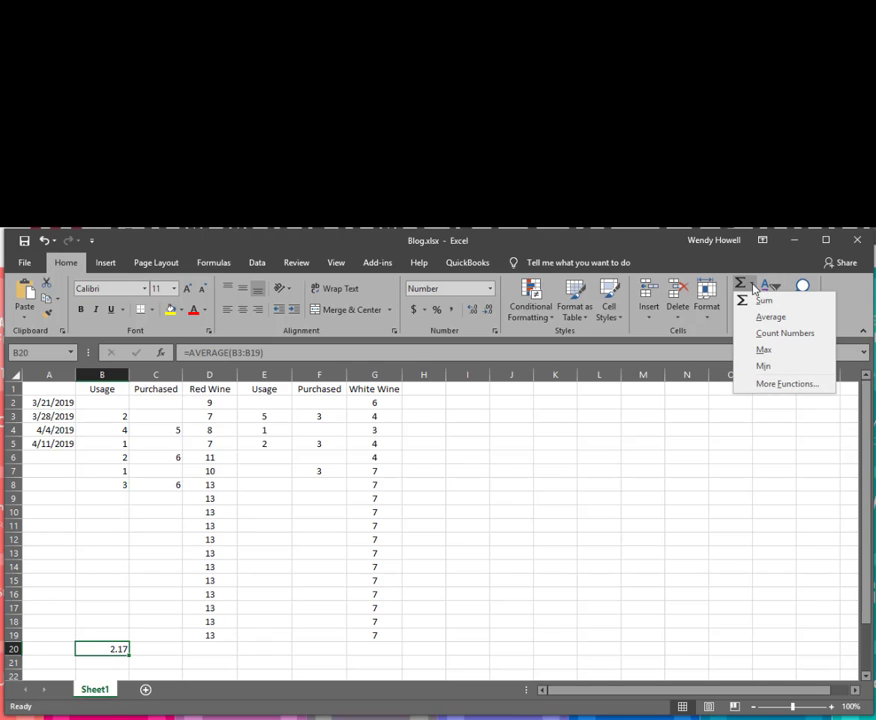
{"action": "left_click", "coordinate": [737, 262]}
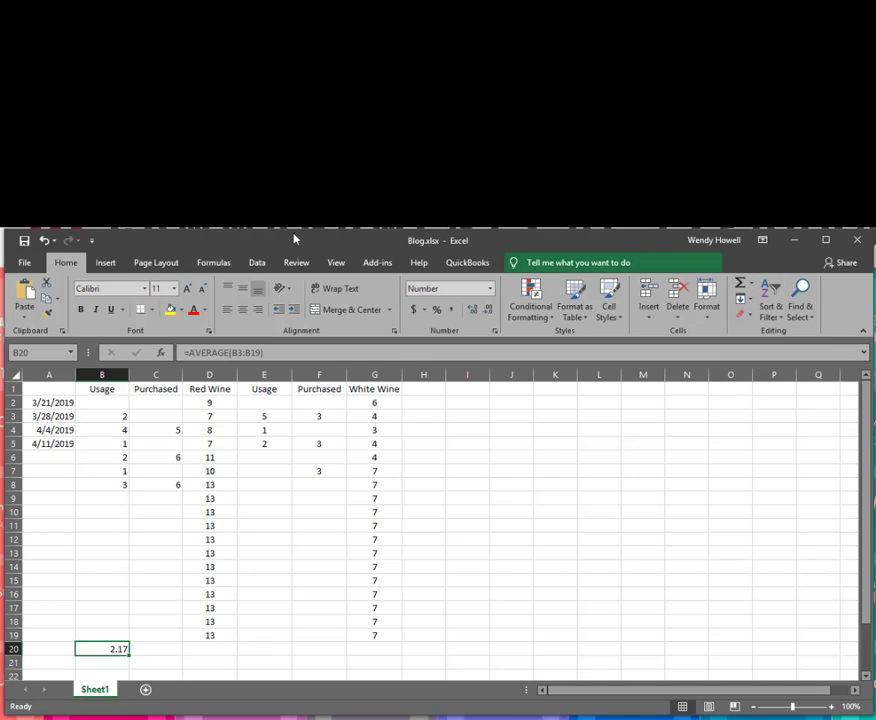
{"action": "left_click", "coordinate": [212, 264]}
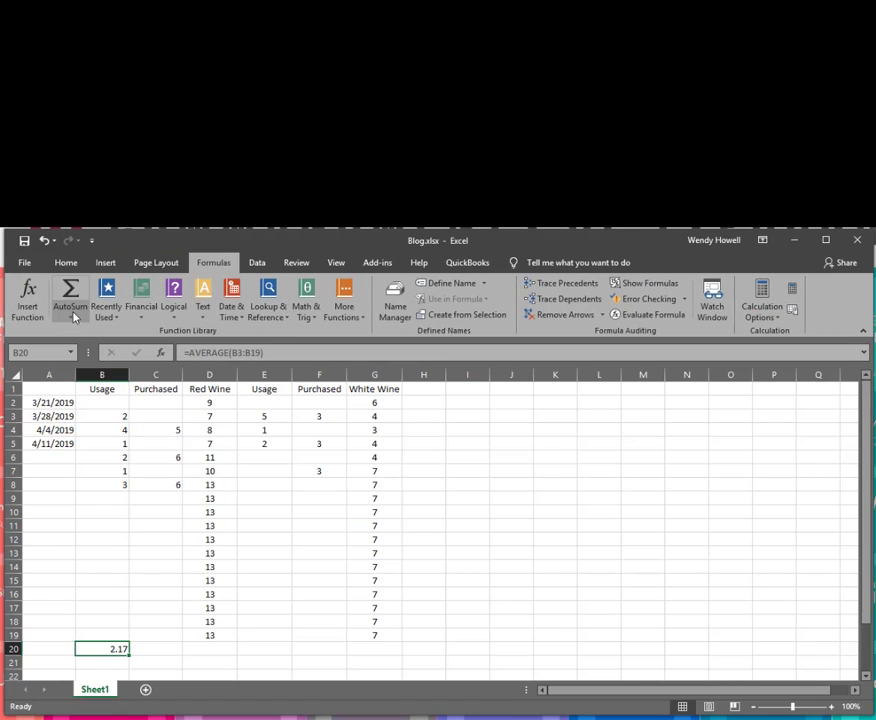
{"action": "left_click", "coordinate": [73, 317]}
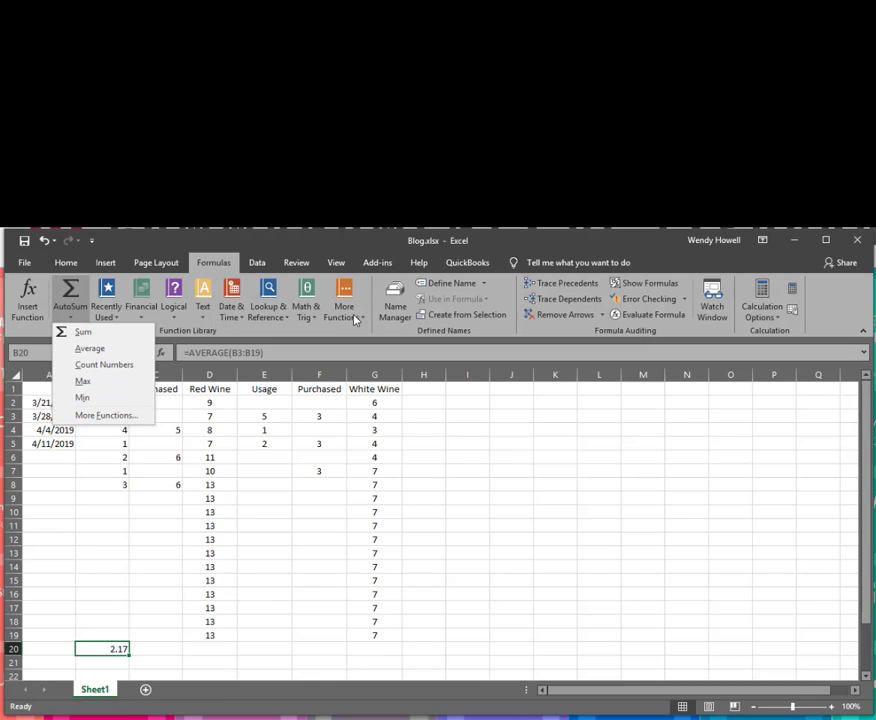
{"action": "left_click", "coordinate": [267, 402]}
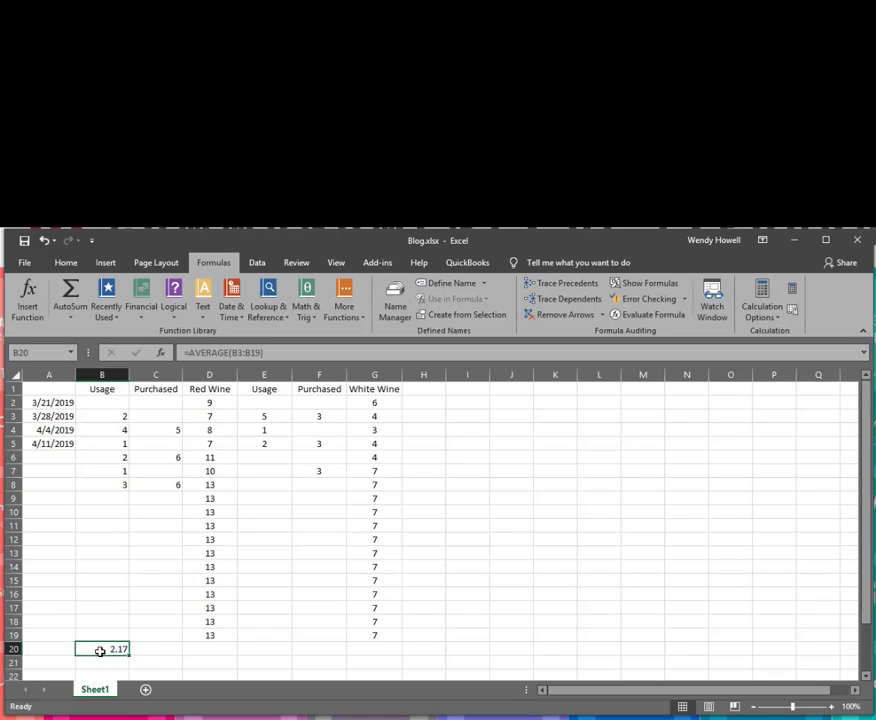
{"action": "left_click", "coordinate": [212, 418]}
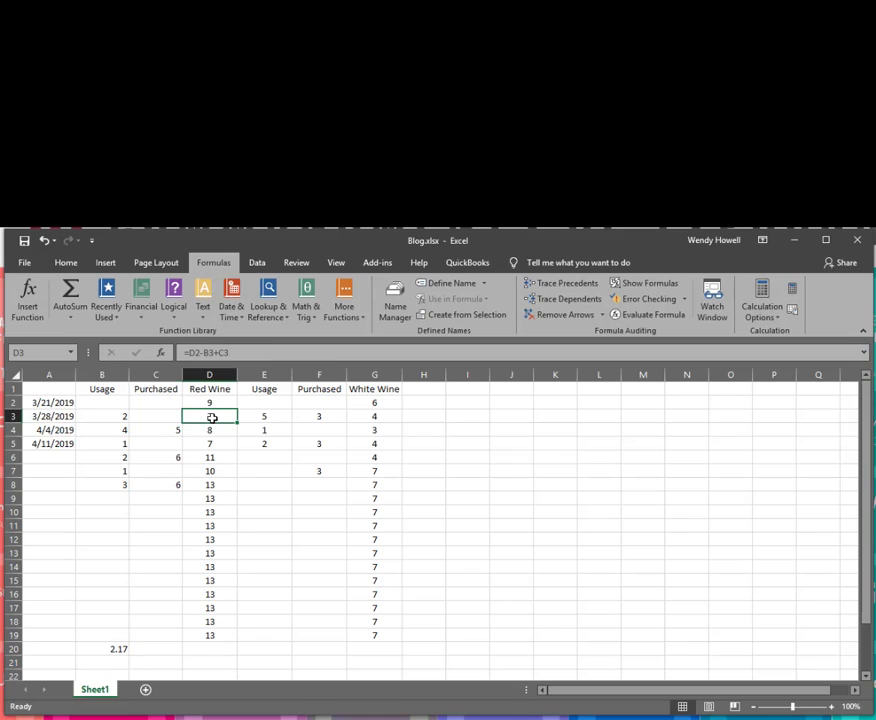